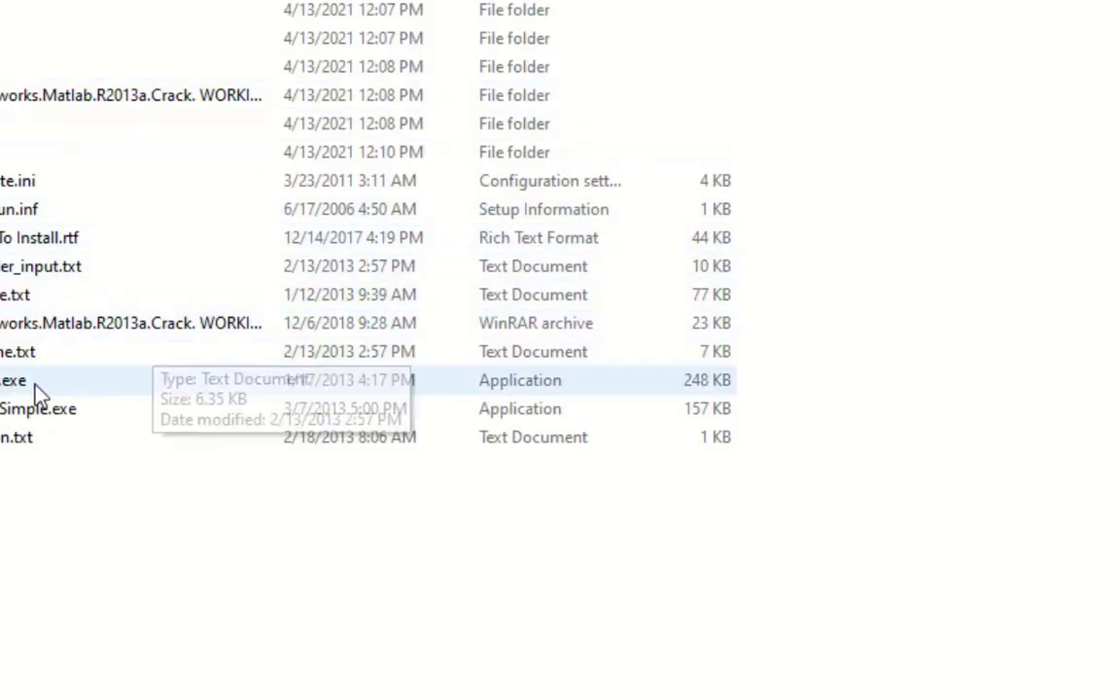
- Launch setup.exe and set the detected Trojan:Win32/Floxif.E threat to Allow on device in Windows Security
click(21, 386)
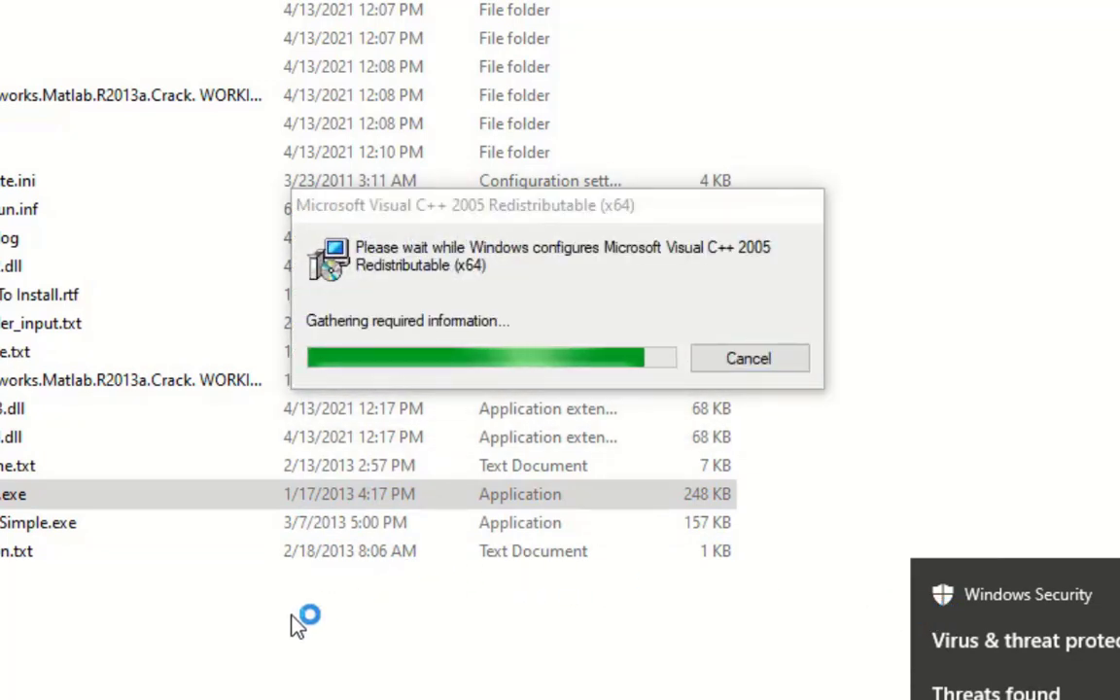
click(1011, 664)
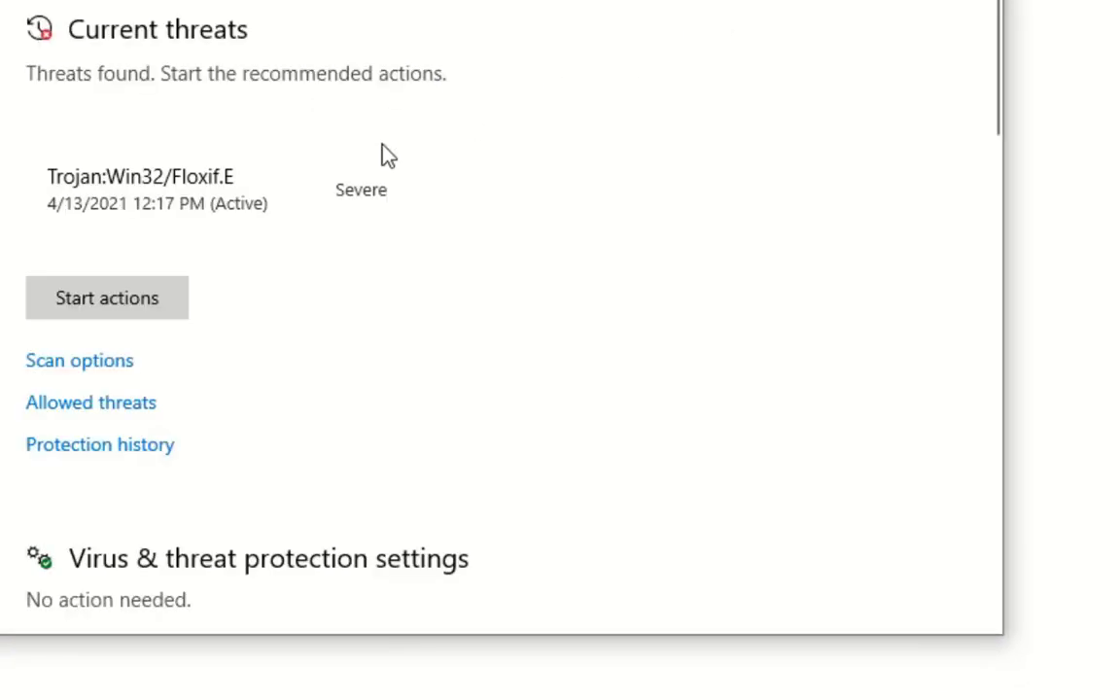
click(235, 215)
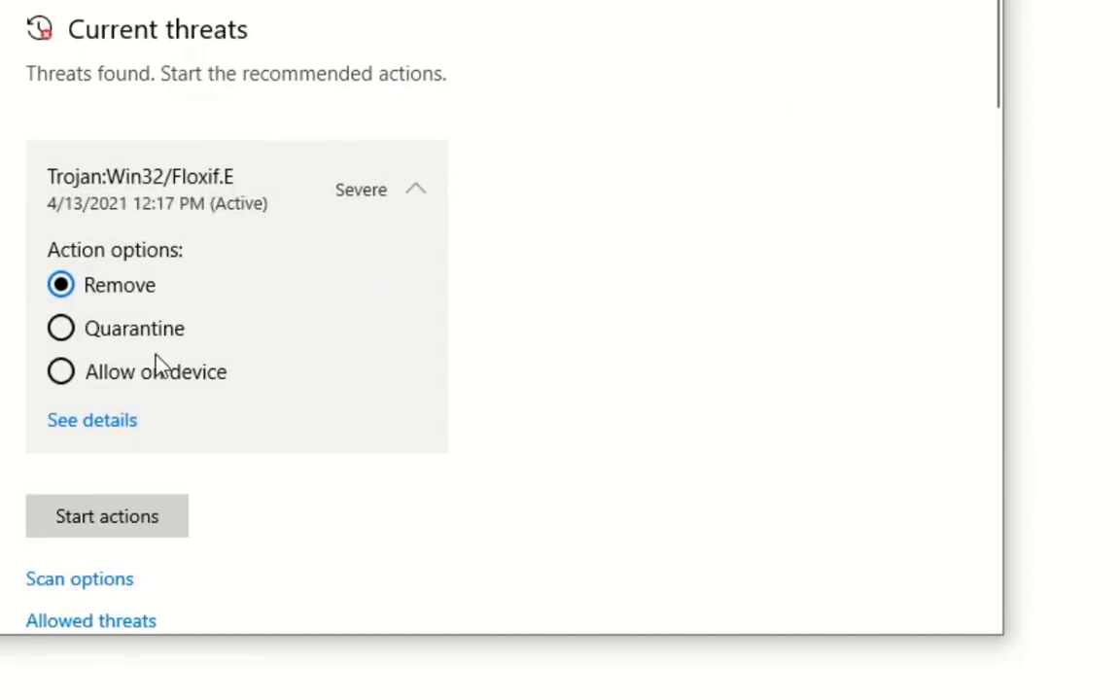
click(102, 375)
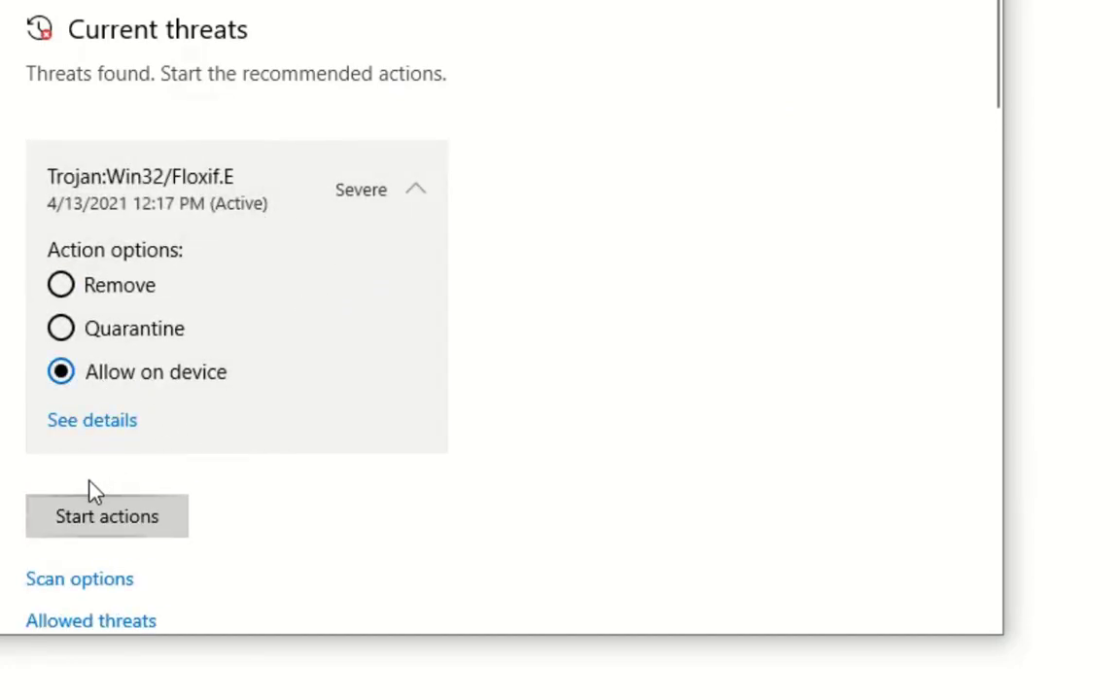
click(62, 507)
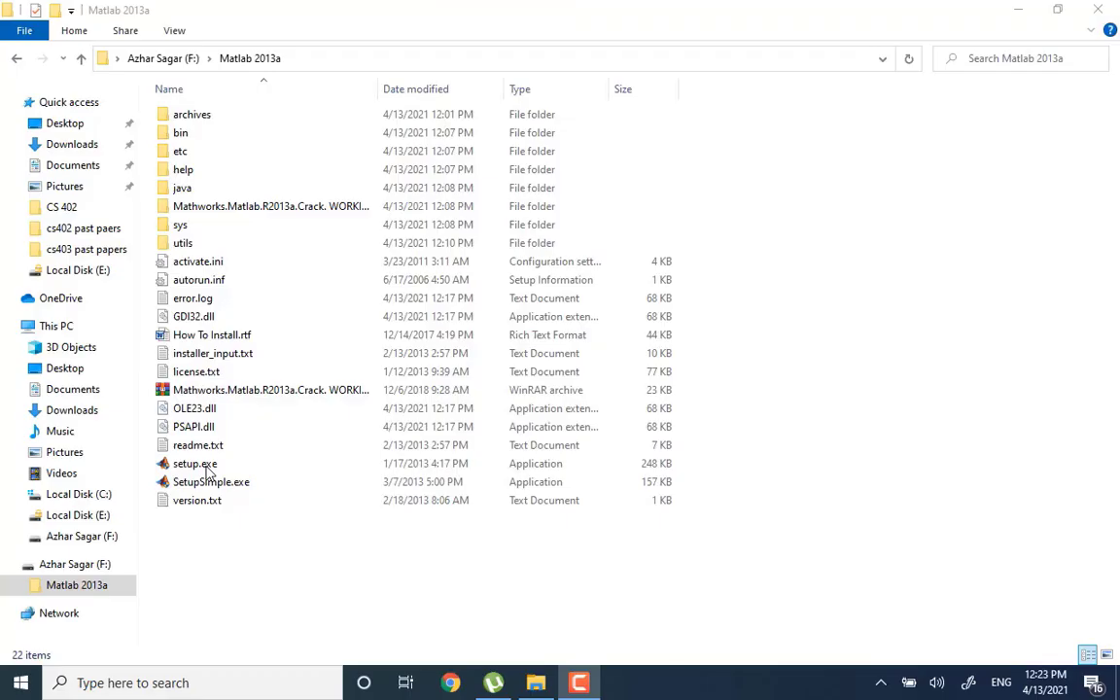
- Run setup.exe from the Matlab 2013a folder, choose installation without using the Internet, and accept the license agreement
double_click(206, 467)
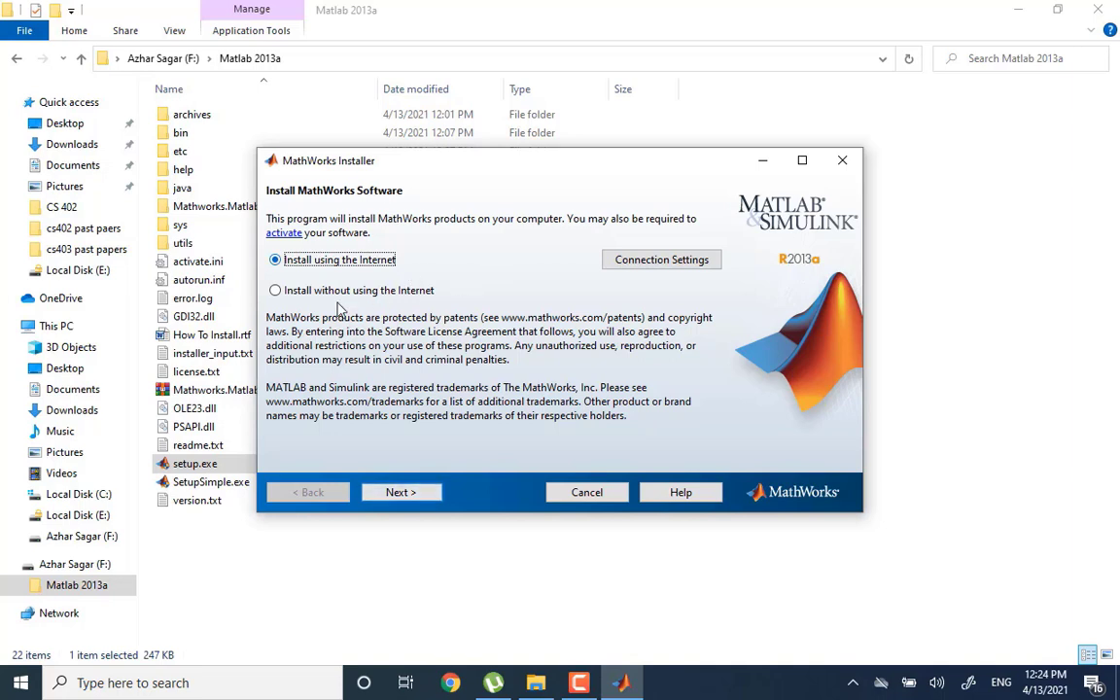
click(296, 292)
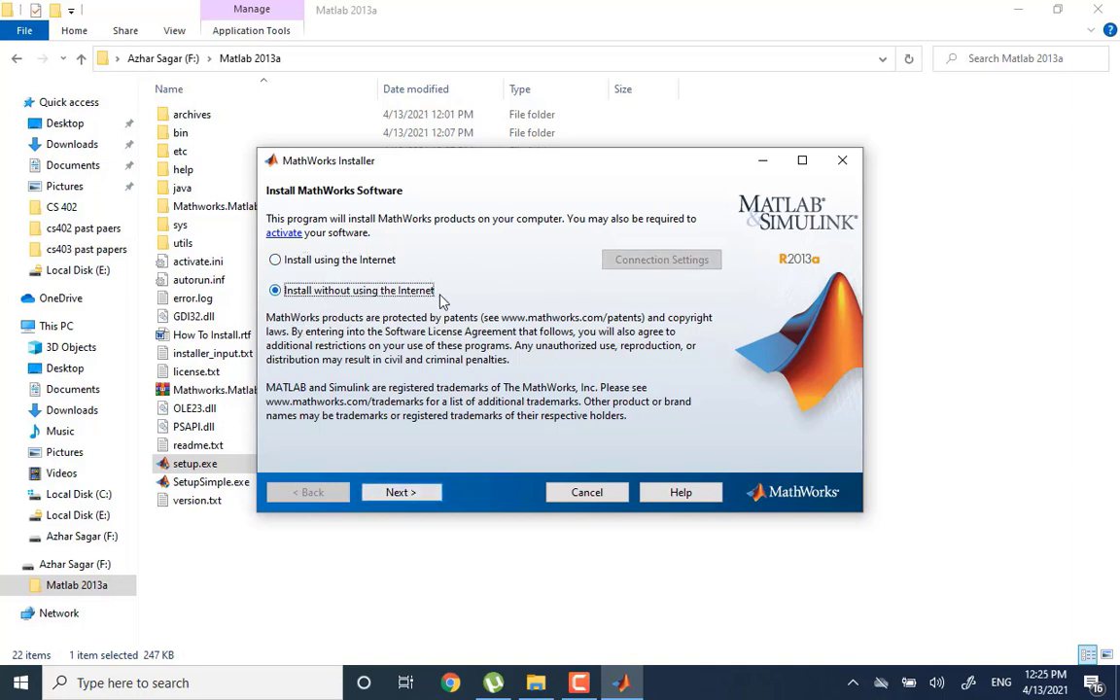
click(401, 493)
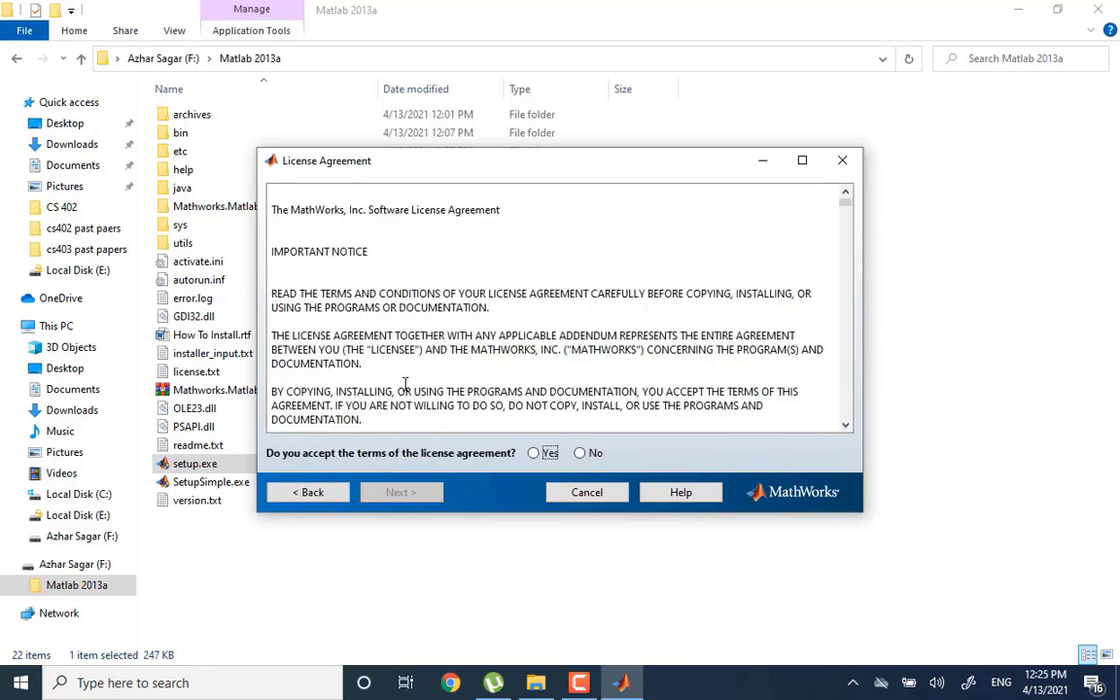
click(534, 453)
click(385, 493)
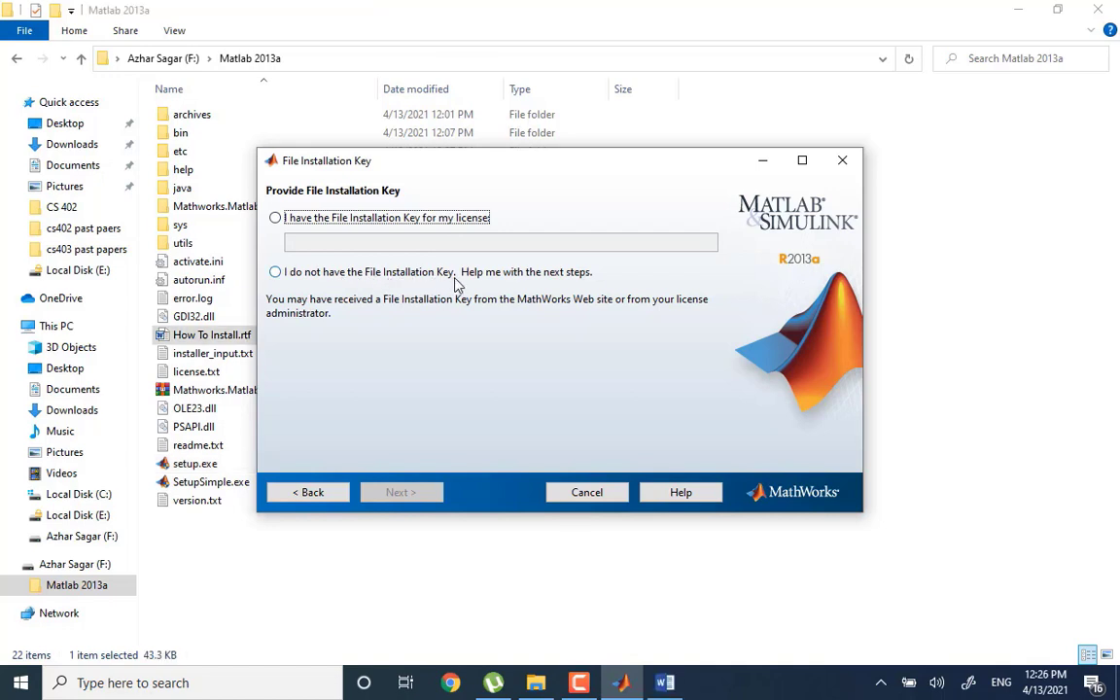
- Copy the file installation key from How To Install.rtf in Word into the MathWorks installer and continue with the Typical installation type
click(275, 218)
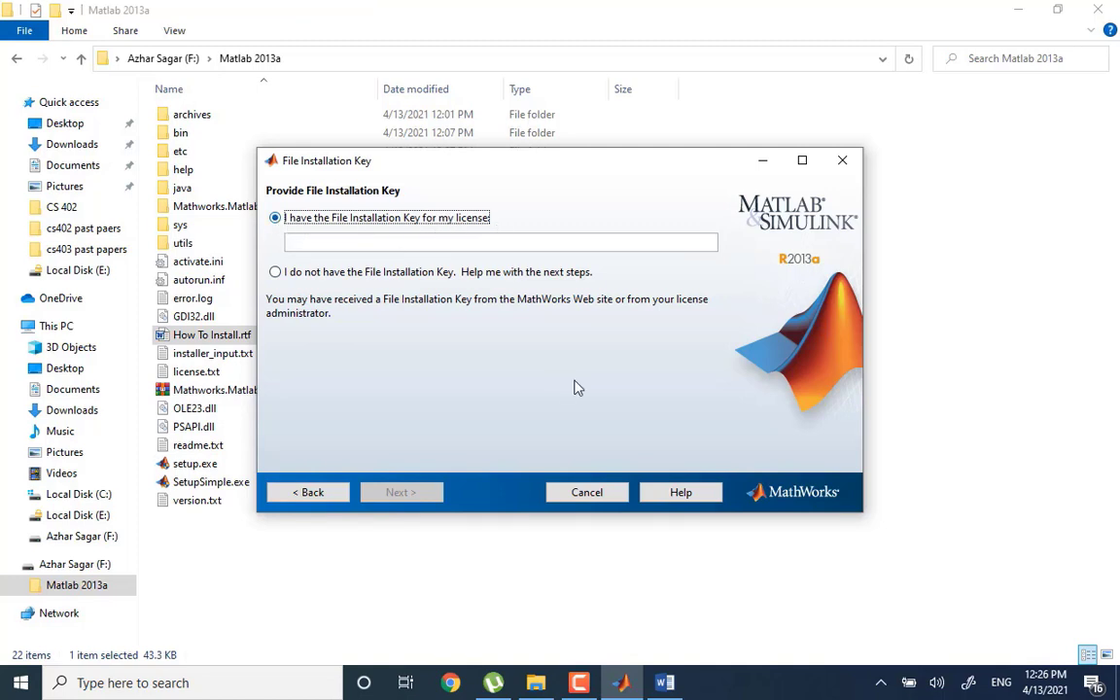
click(675, 683)
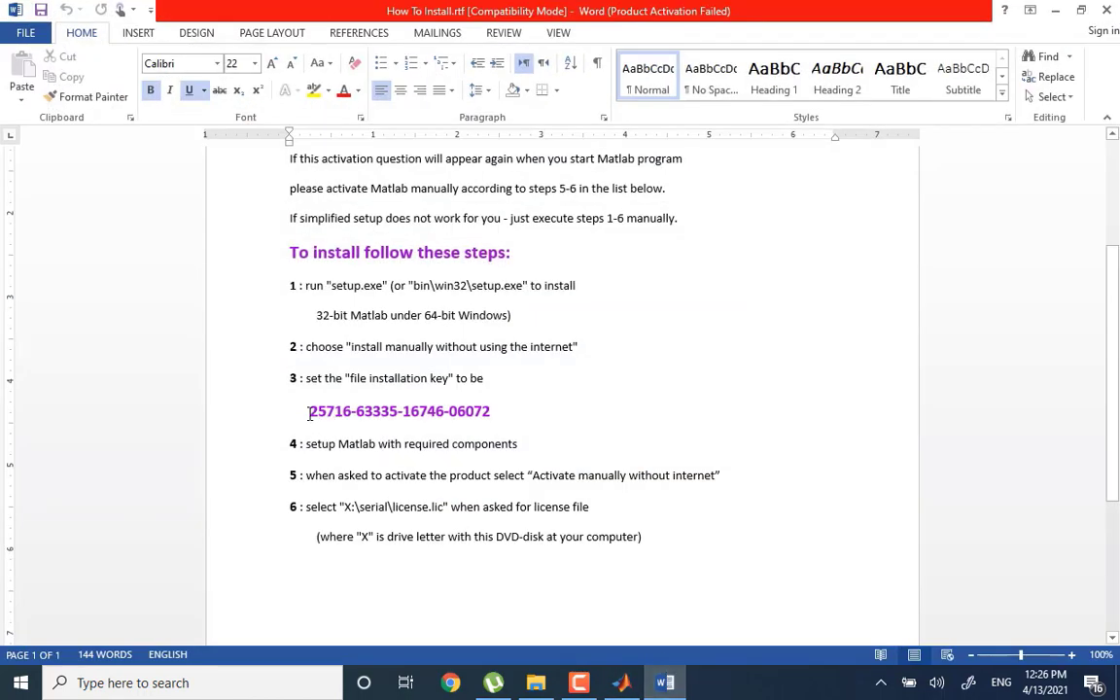
drag(310, 411, 489, 404)
key(ctrl+c)
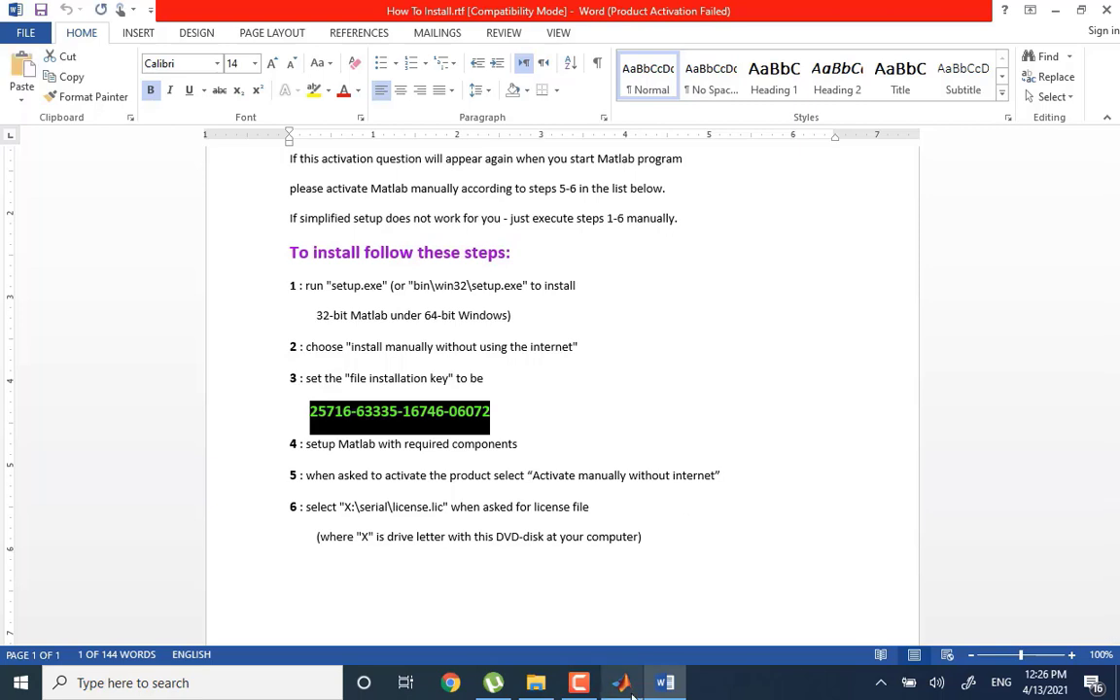
key(alt+Tab)
click(333, 245)
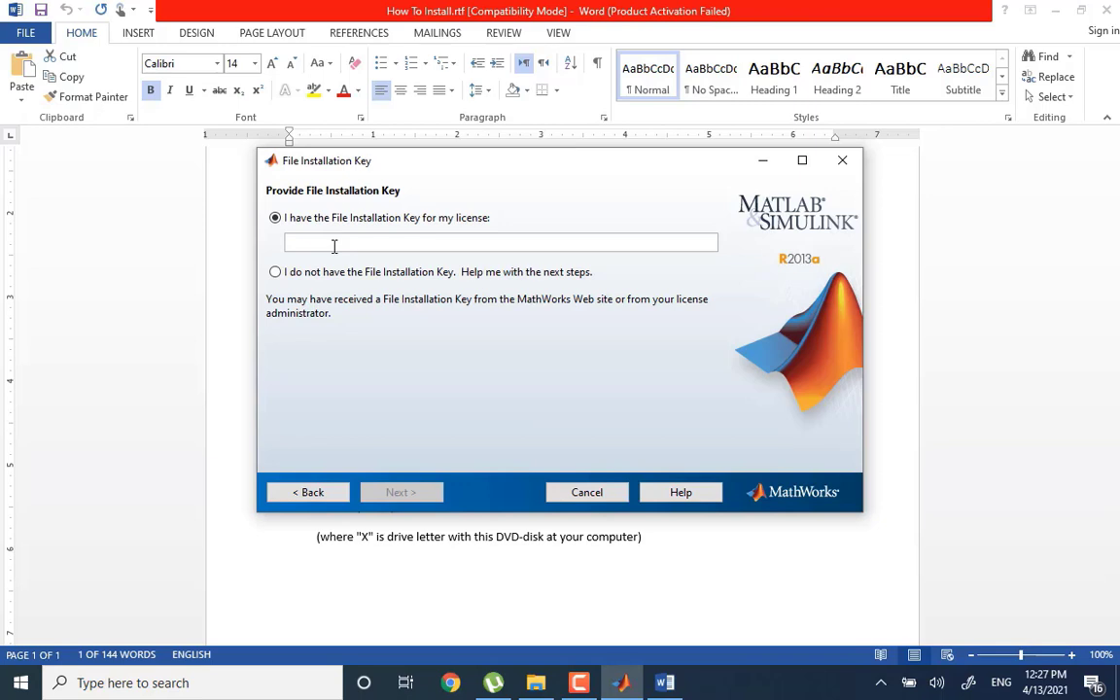
key(ctrl+v)
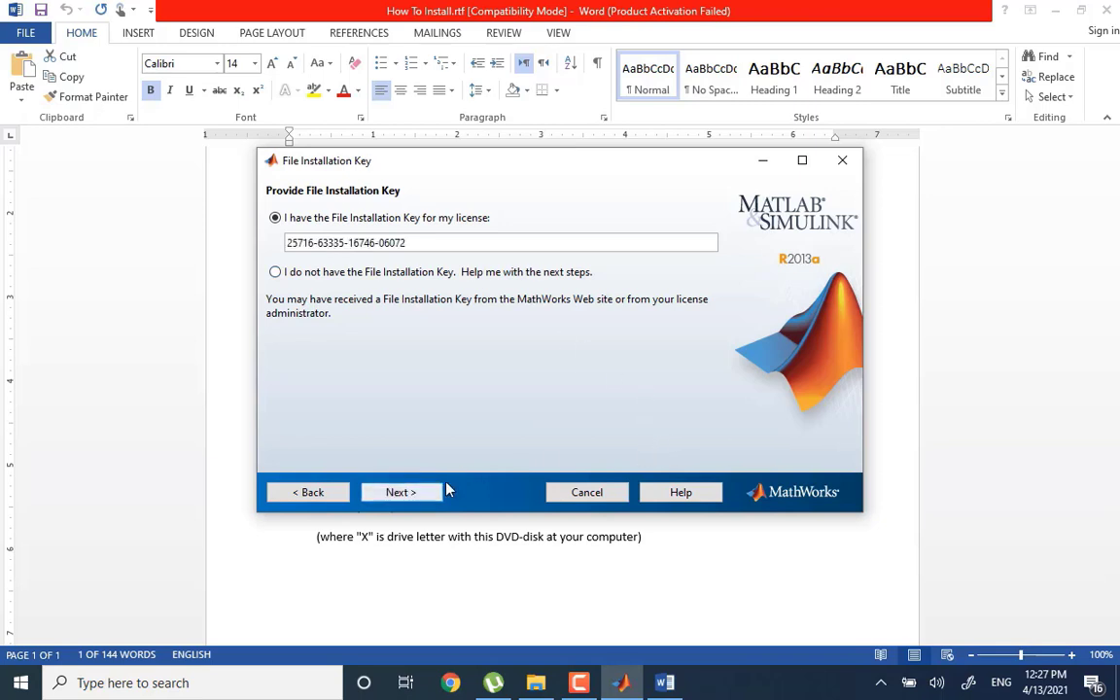
click(407, 492)
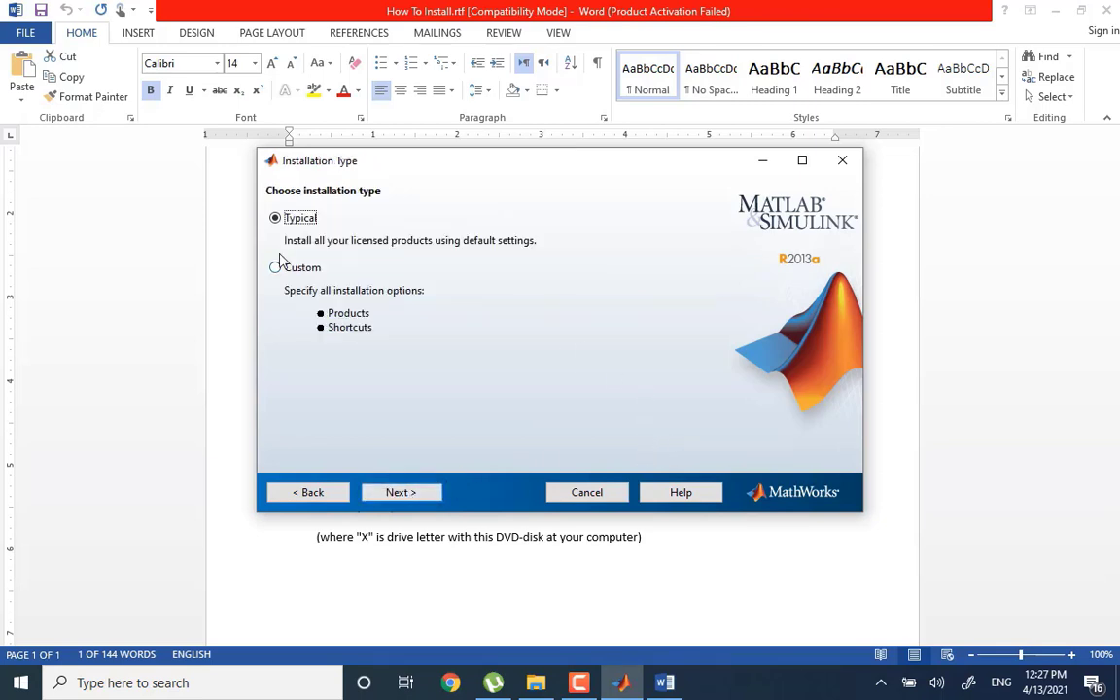
click(395, 492)
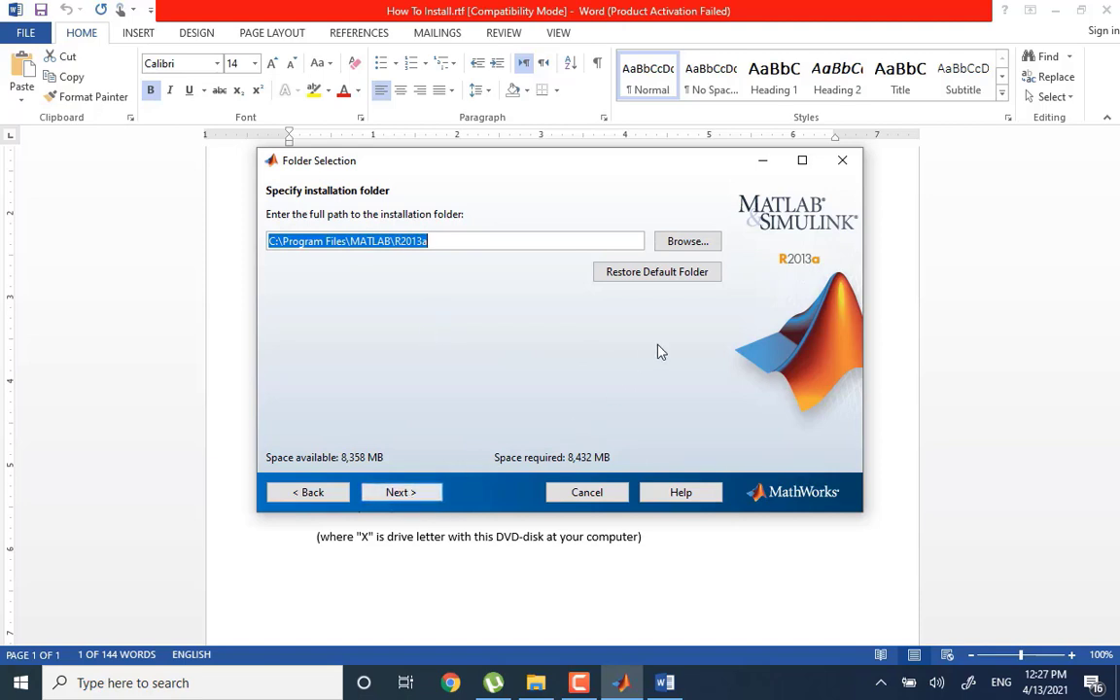
- Check the free space on the computer's drives in File Explorer
key(super+e)
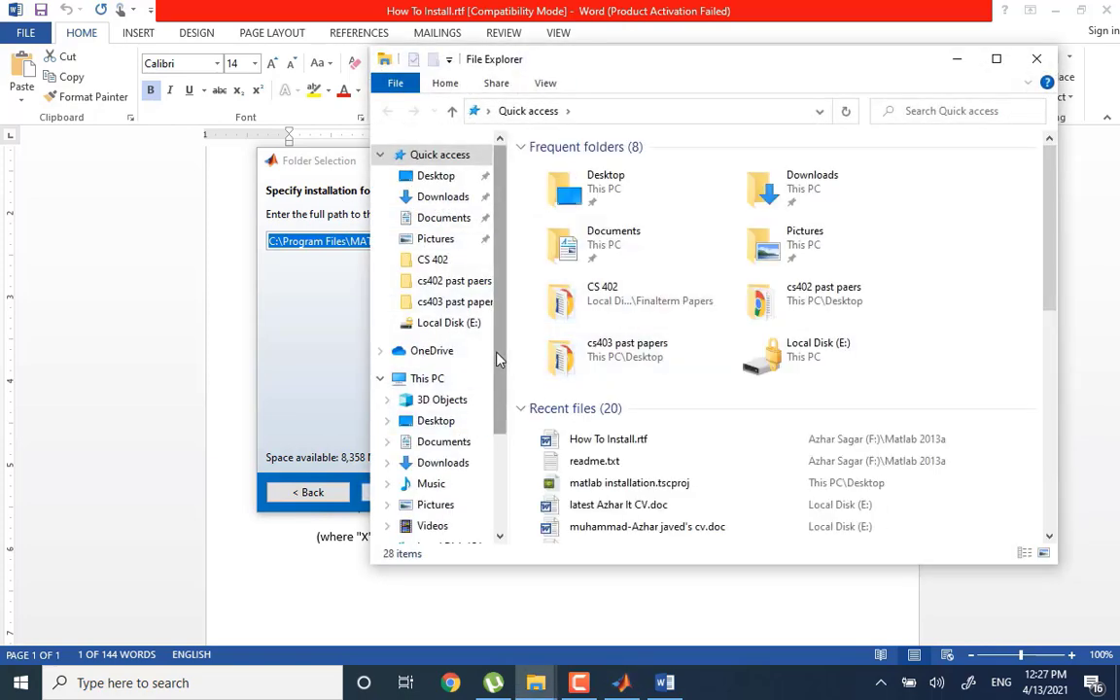
click(413, 379)
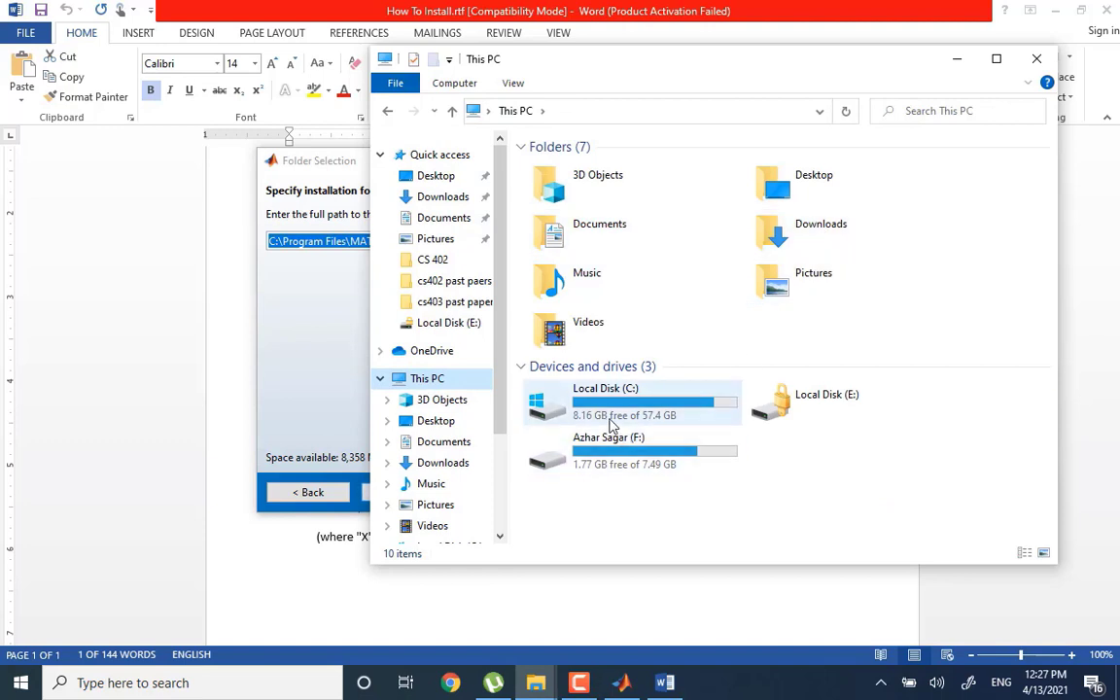
click(1035, 60)
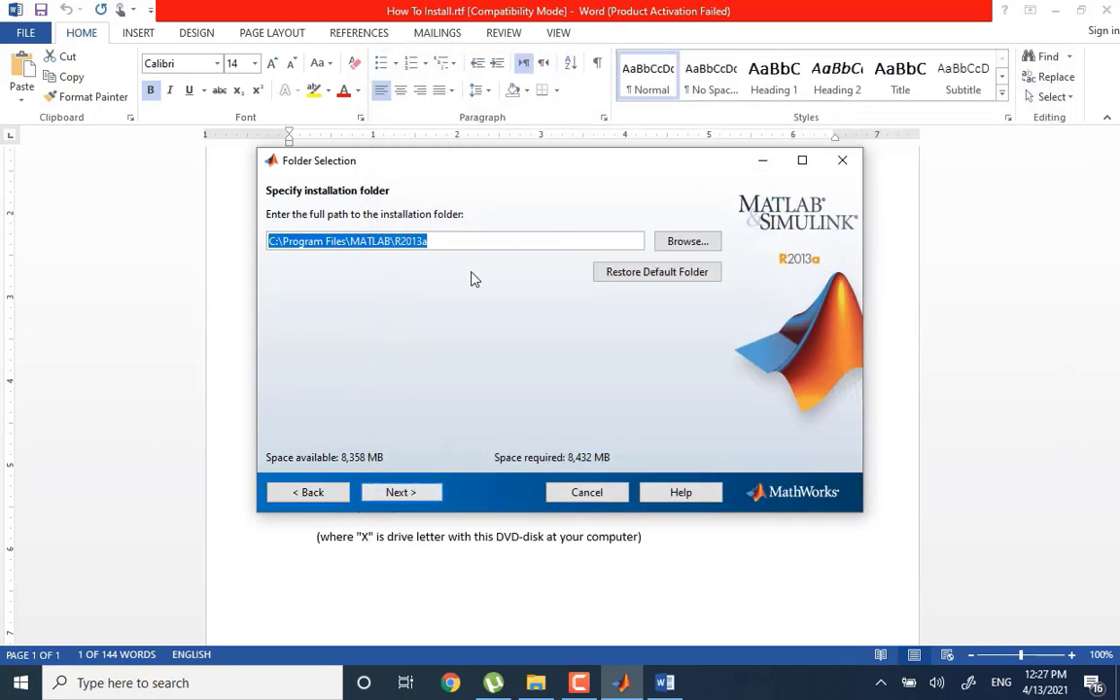
- Accept C:\Program Files\MATLAB\R2013a as the installation folder, agree to create it, and start the installation despite the space warning
click(404, 493)
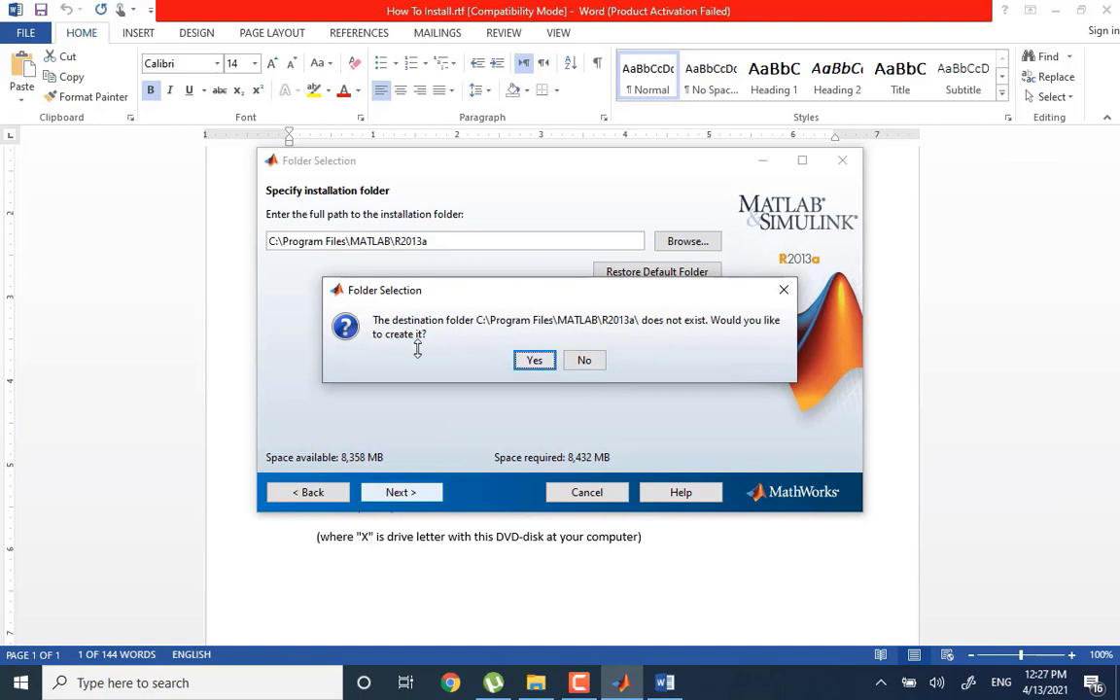
click(534, 357)
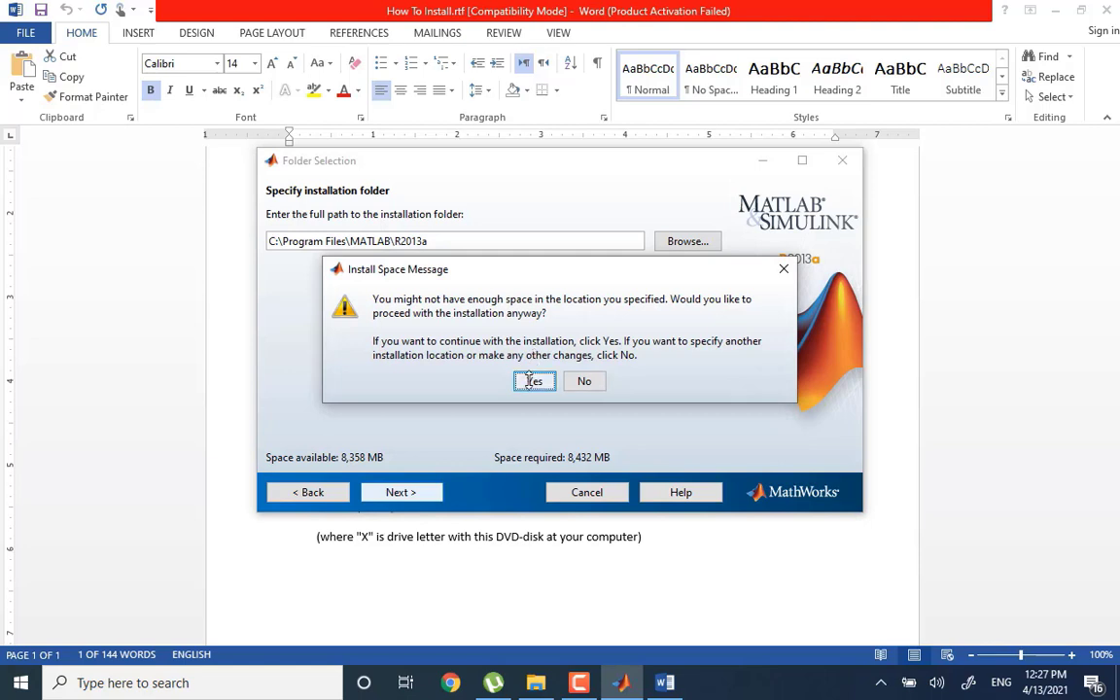
click(533, 381)
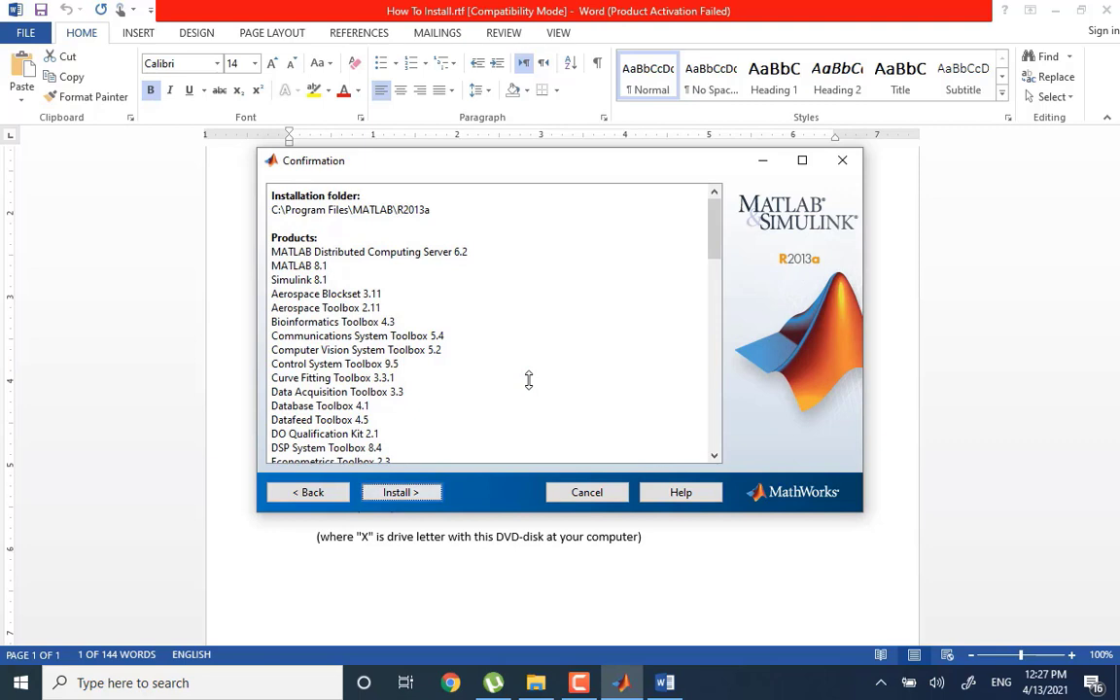
click(398, 493)
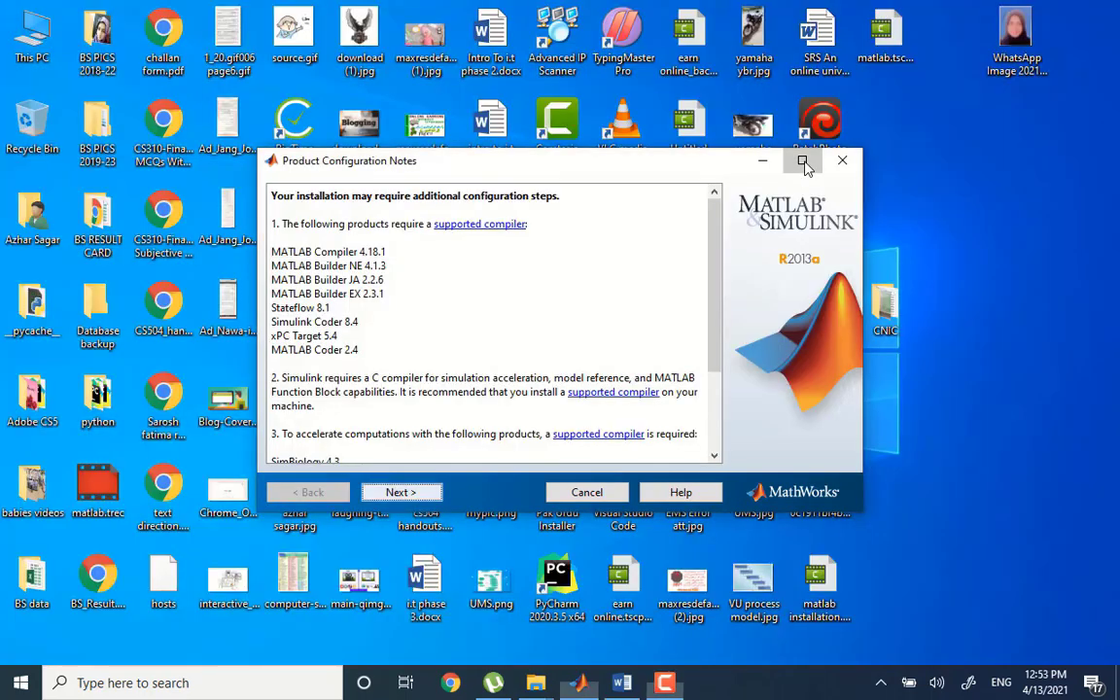
- Review the product configuration notes and finish the installer with Activate MATLAB enabled
click(800, 161)
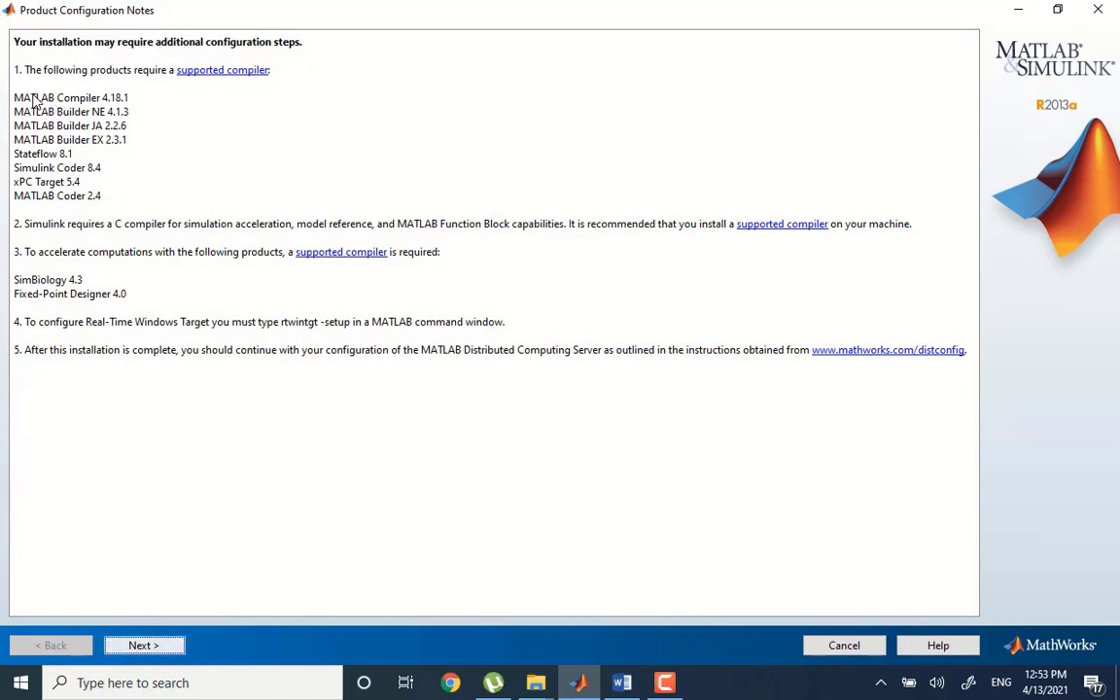
drag(30, 97, 155, 153)
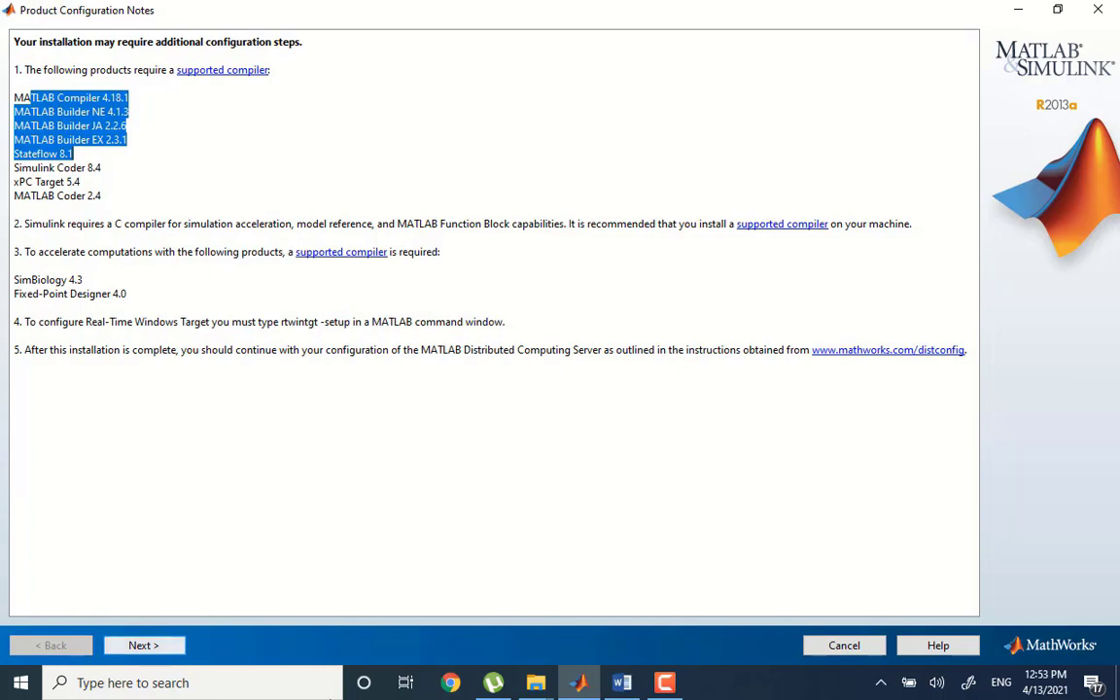
click(121, 645)
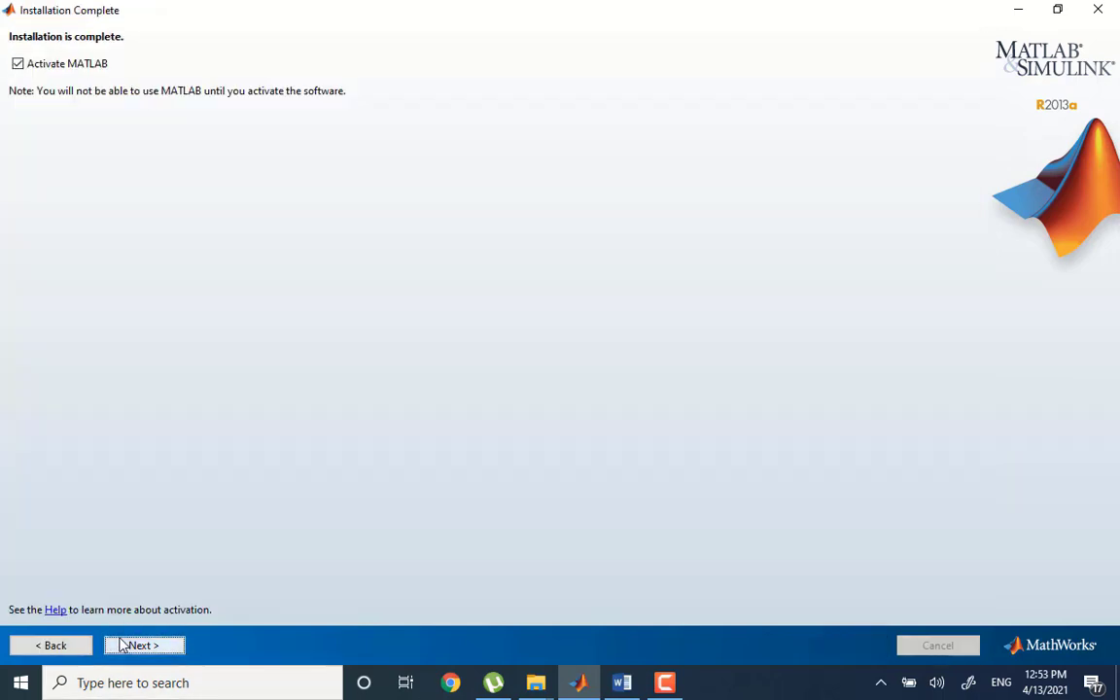
click(17, 63)
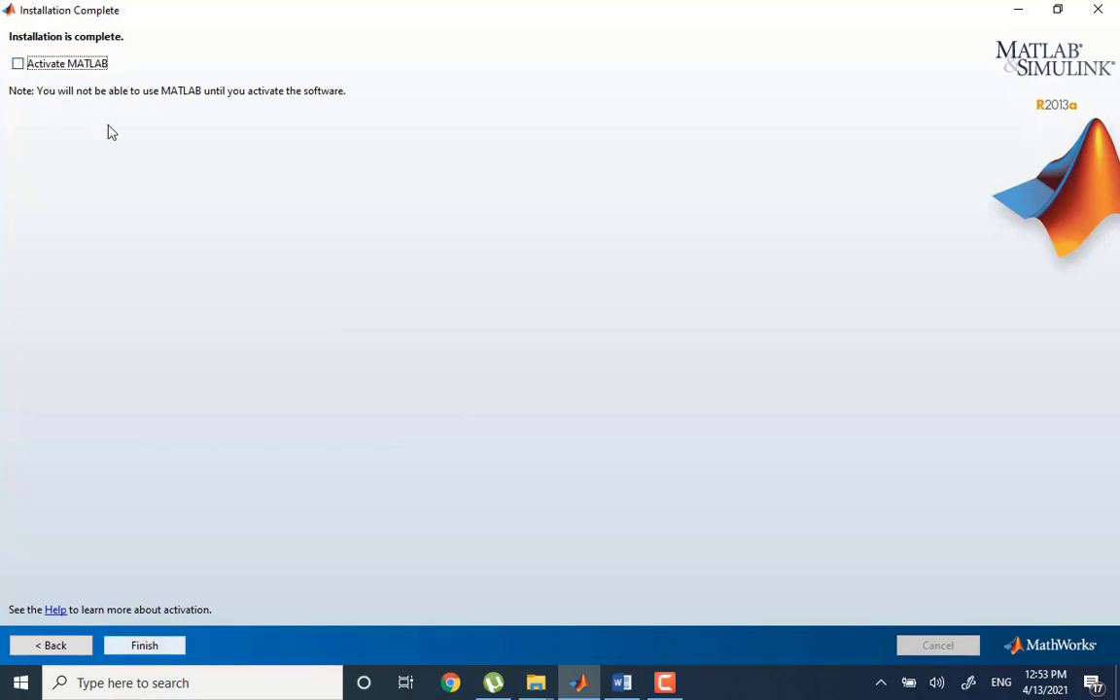
click(16, 64)
click(143, 644)
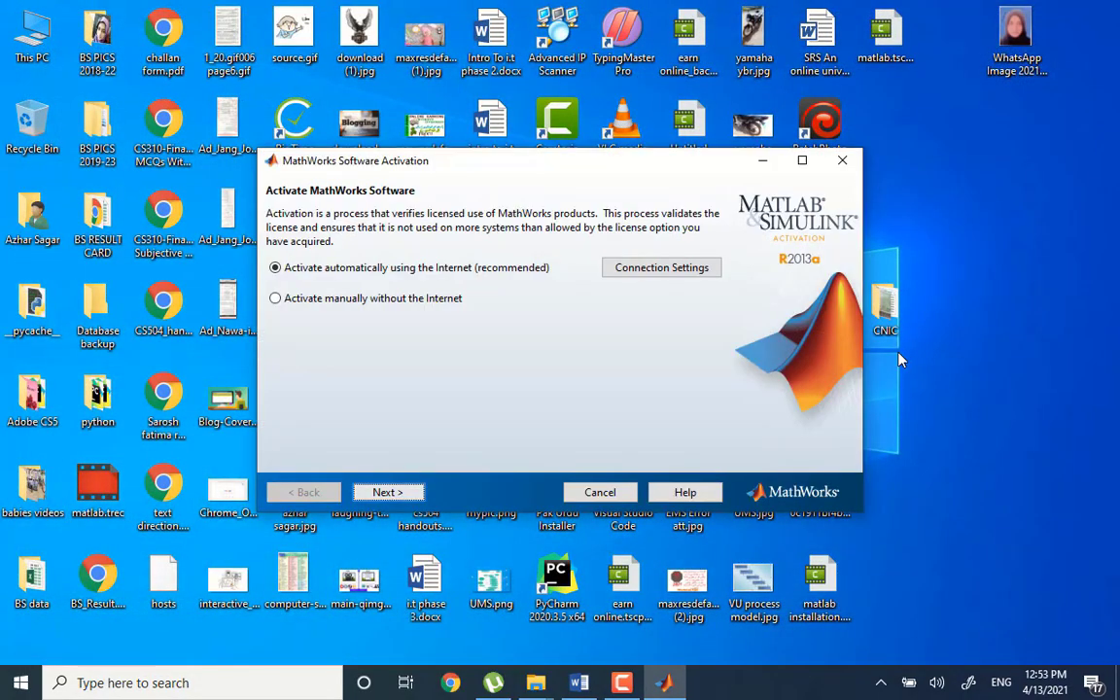
- Choose manual activation without the Internet and the option to enter the full path to the license file
click(276, 298)
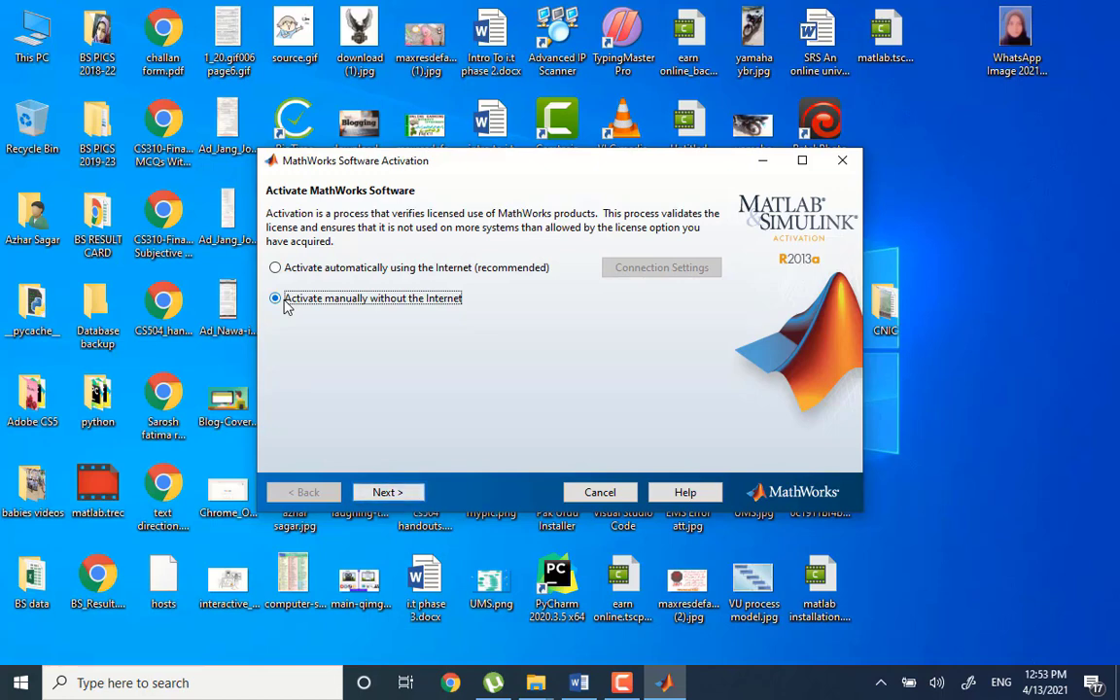
click(387, 492)
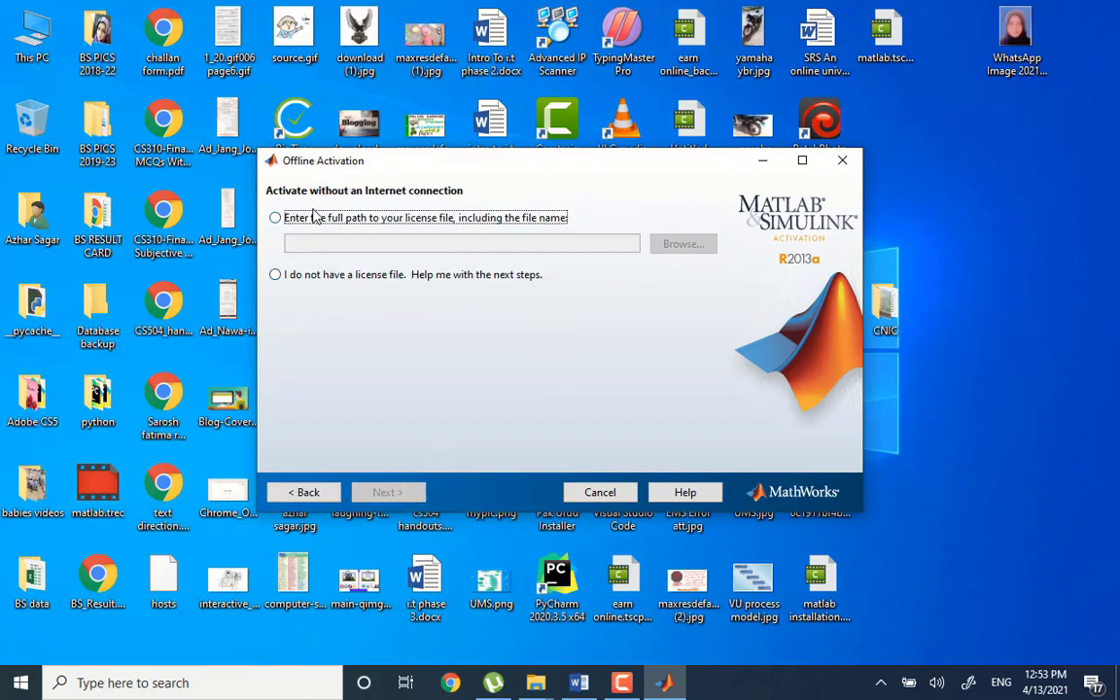
click(385, 220)
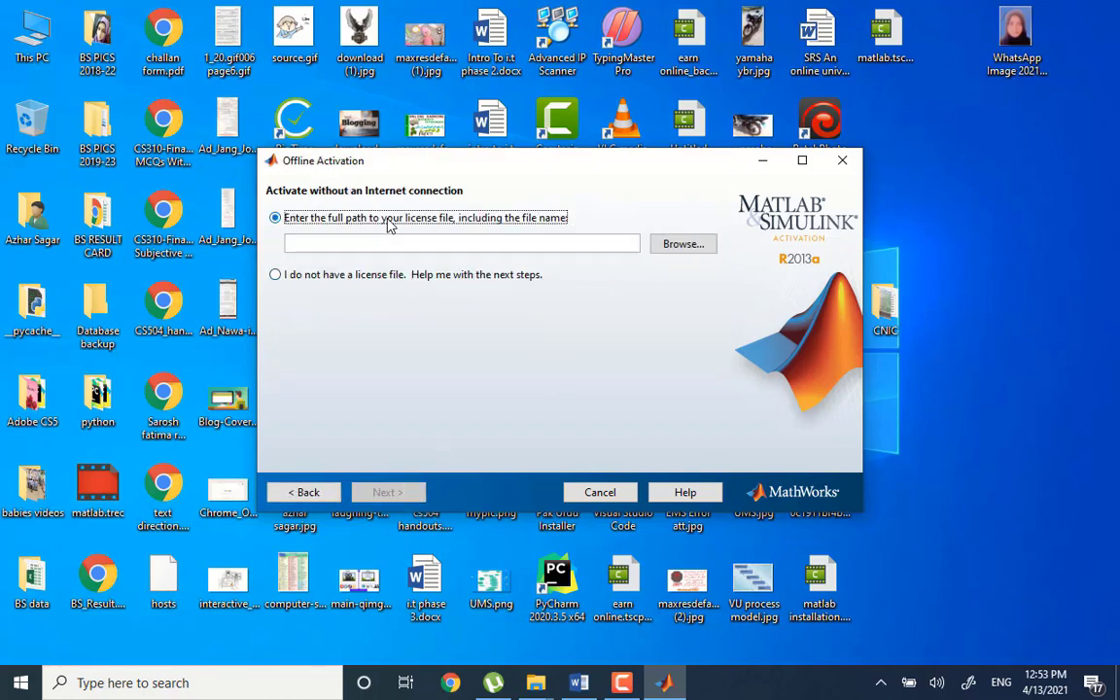
- Browse for the license file and switch the file chooser's location to the F: drive, closing the File Explorer window in the way
click(683, 244)
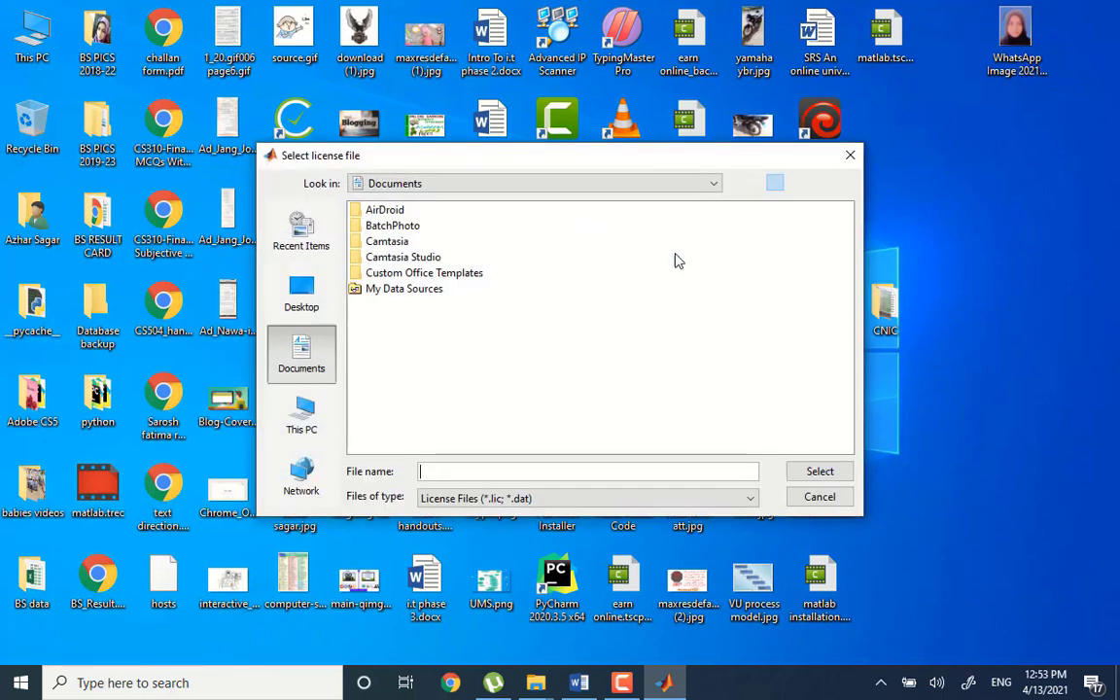
click(307, 424)
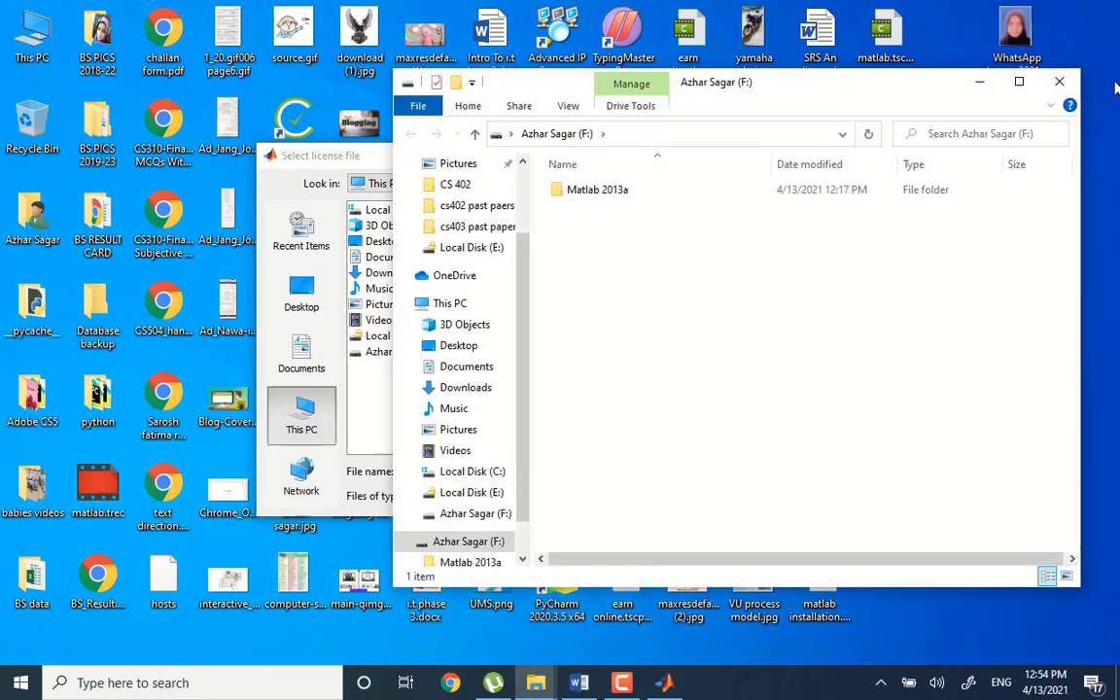
click(1058, 82)
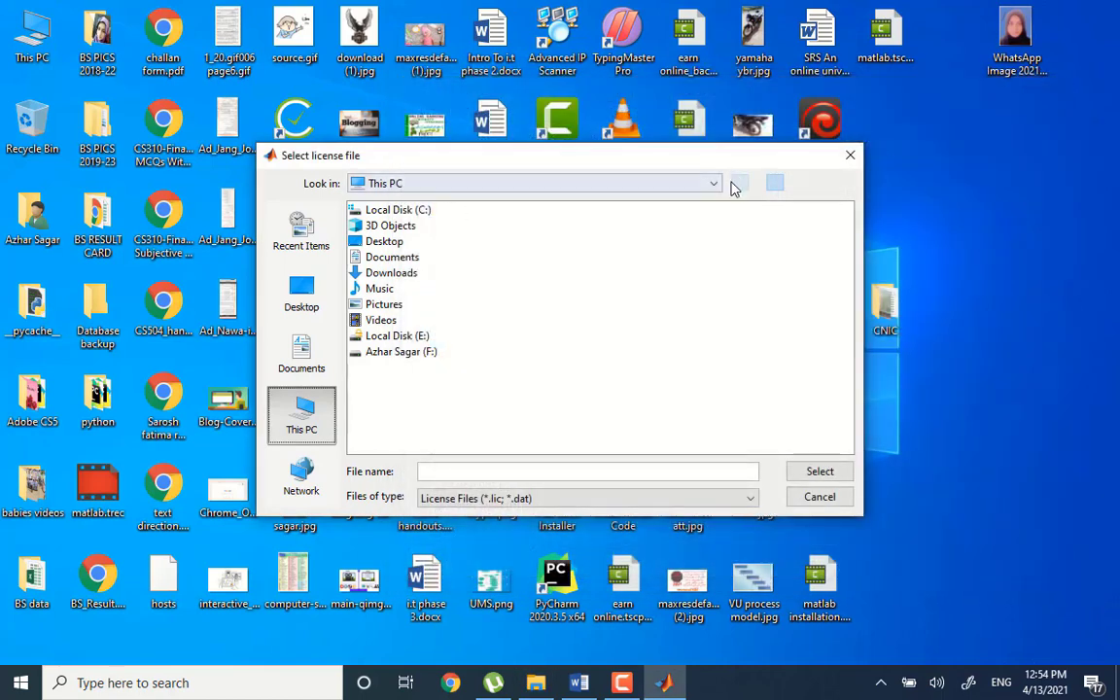
click(714, 185)
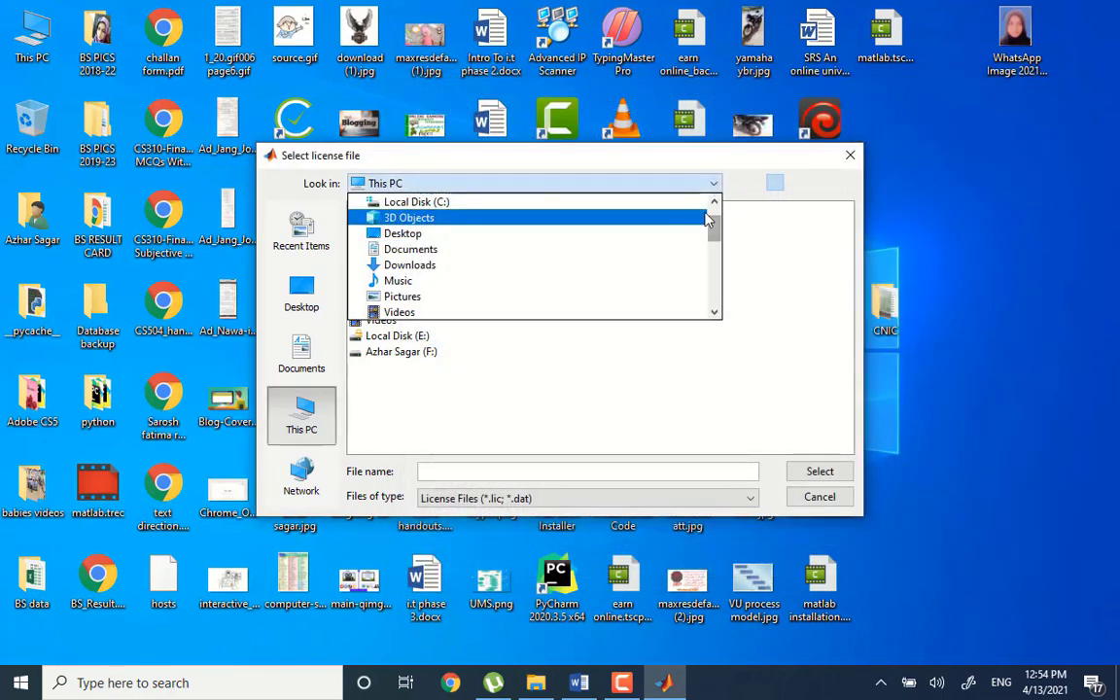
drag(712, 224, 716, 308)
click(537, 313)
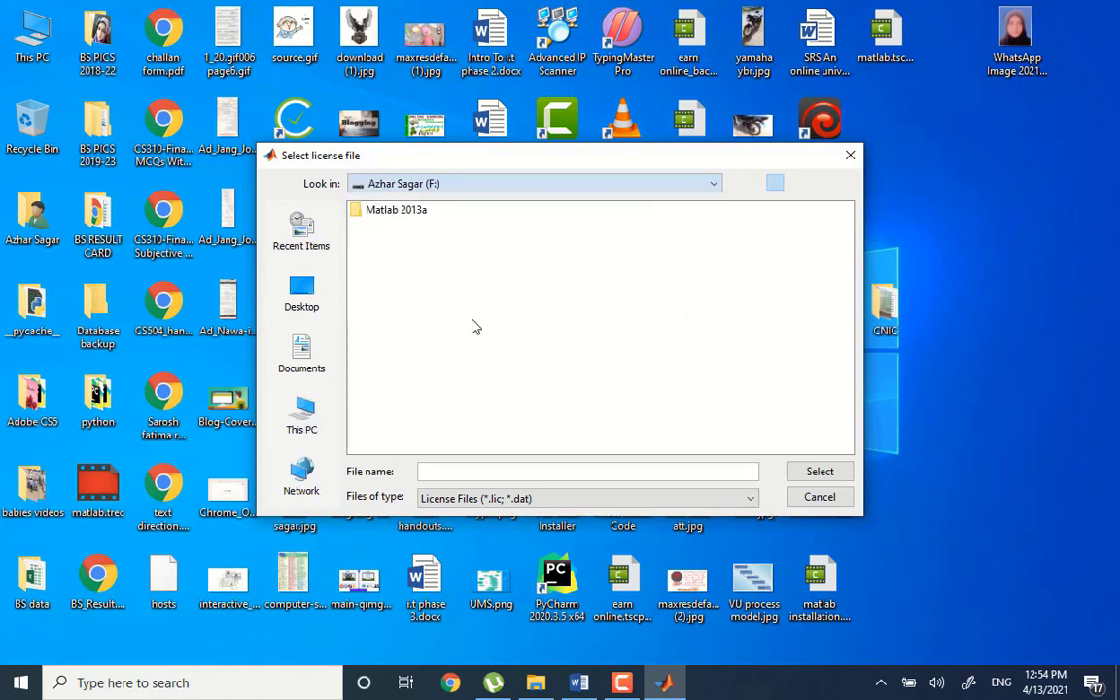
- Select lic_standalone.dat from the Mathworks.Matlab.R2013a.Crack. WORKING folder inside Matlab 2013a as the license file and finish the offline activation
double_click(375, 213)
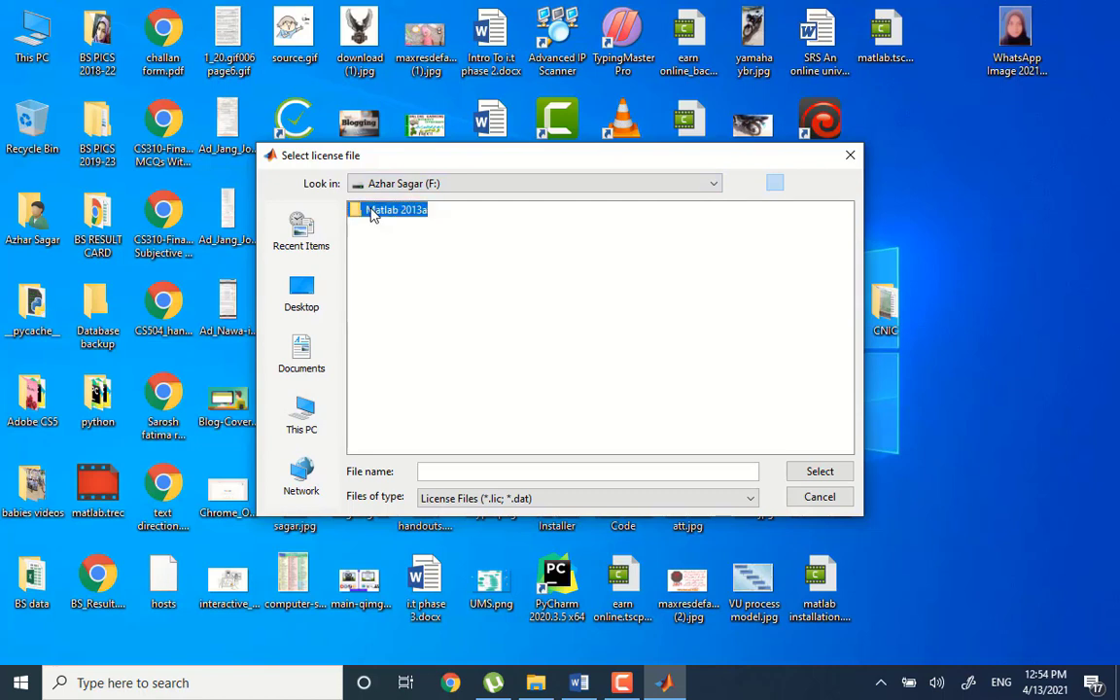
double_click(456, 288)
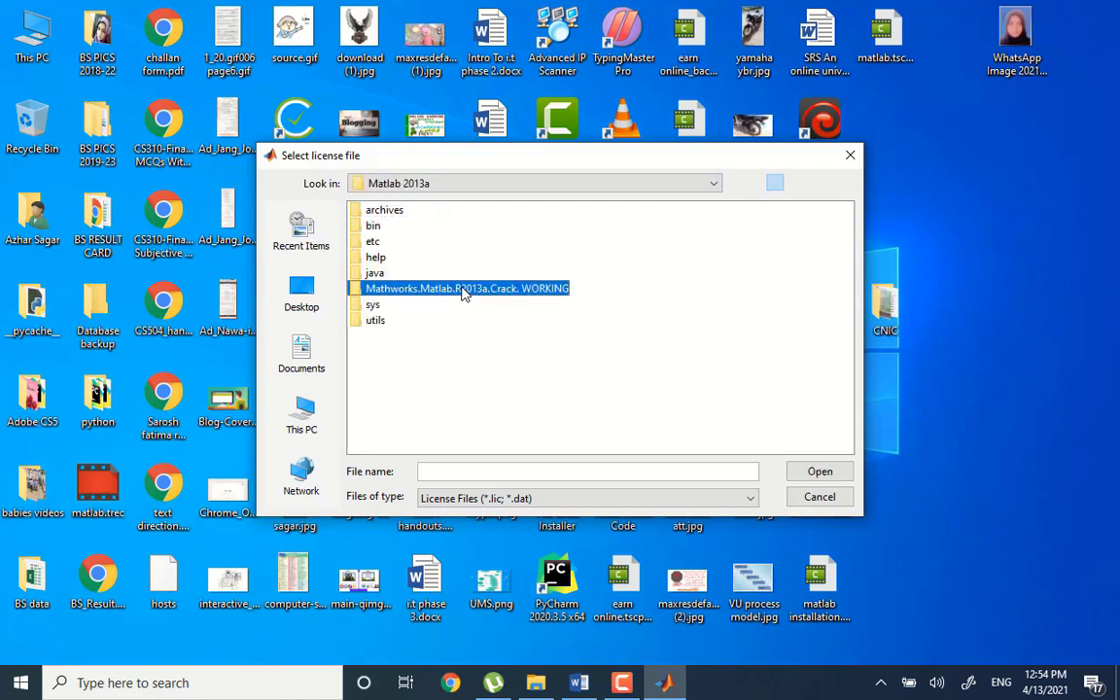
click(399, 227)
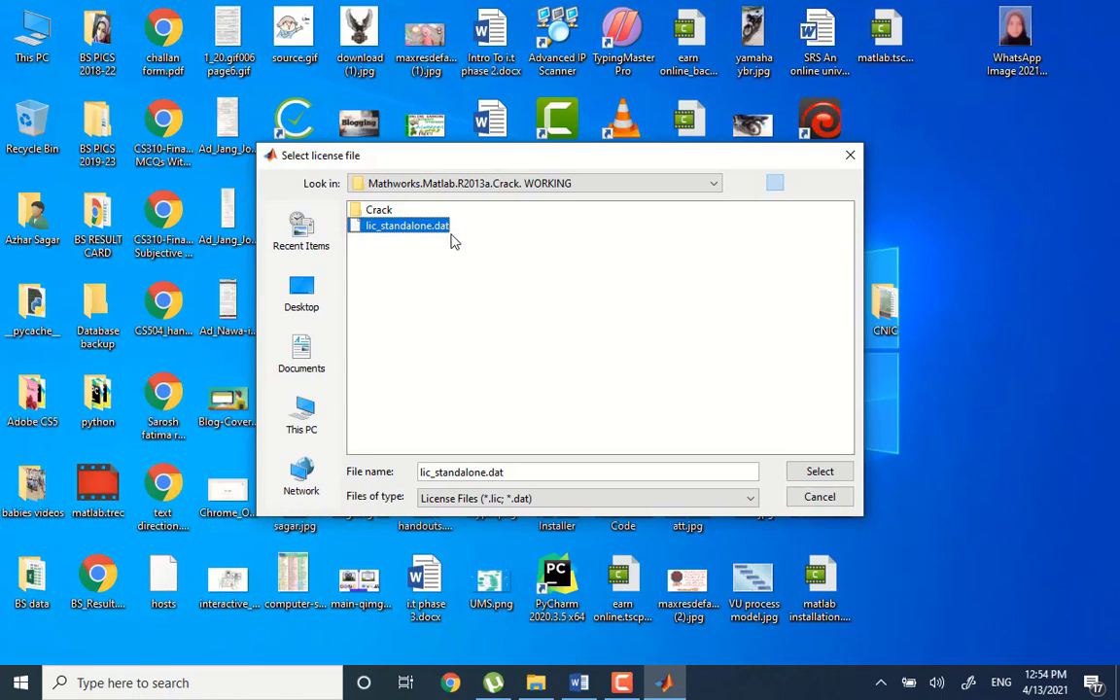
click(820, 472)
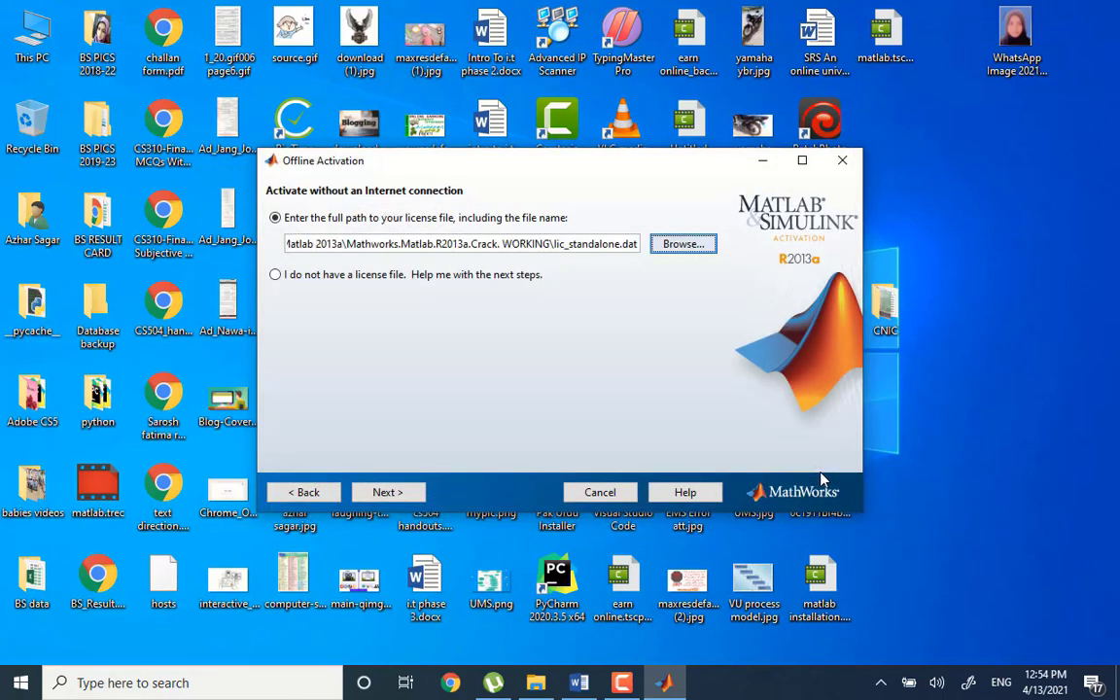
click(400, 495)
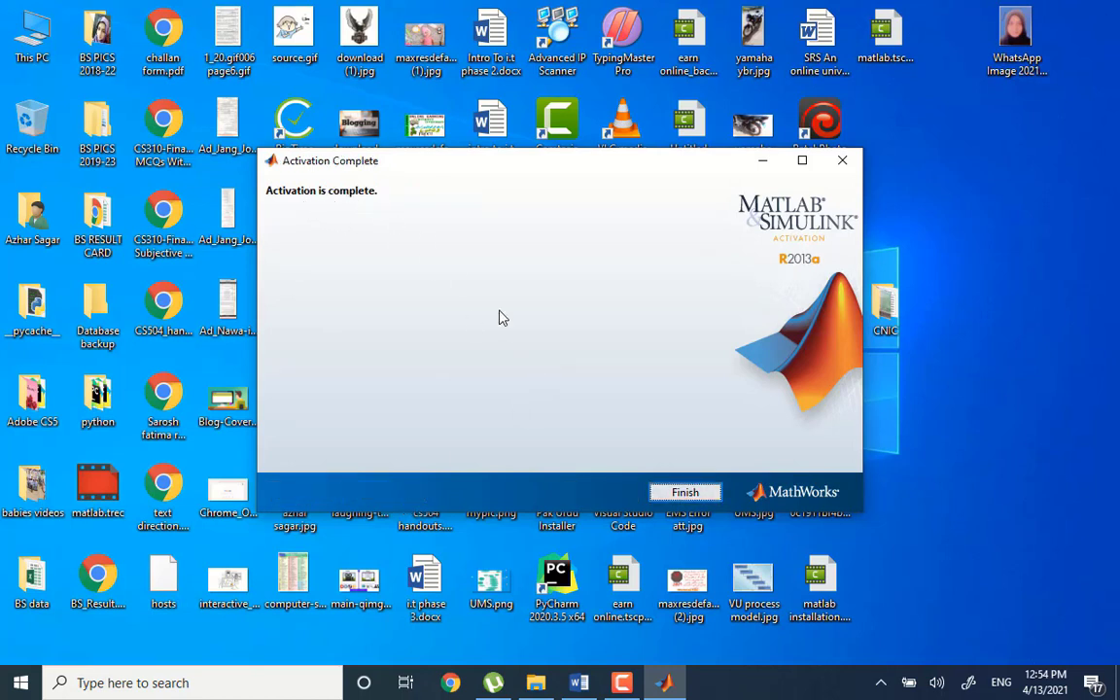
click(687, 493)
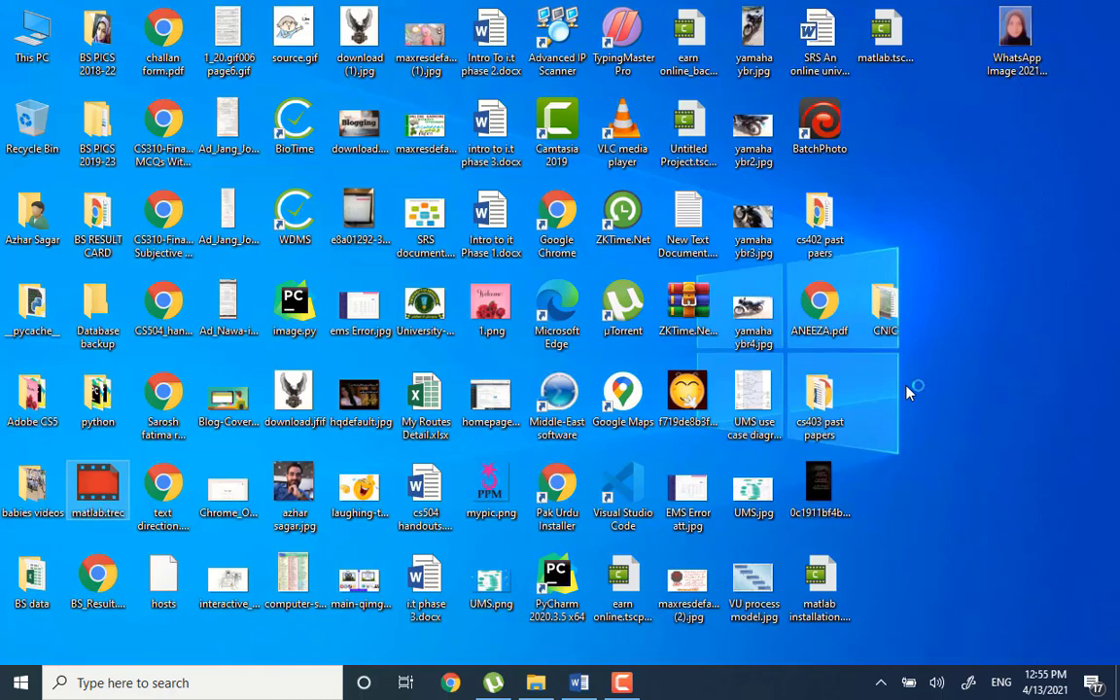
- Search Windows for "matlab" and launch the installed MATLAB program
click(120, 685)
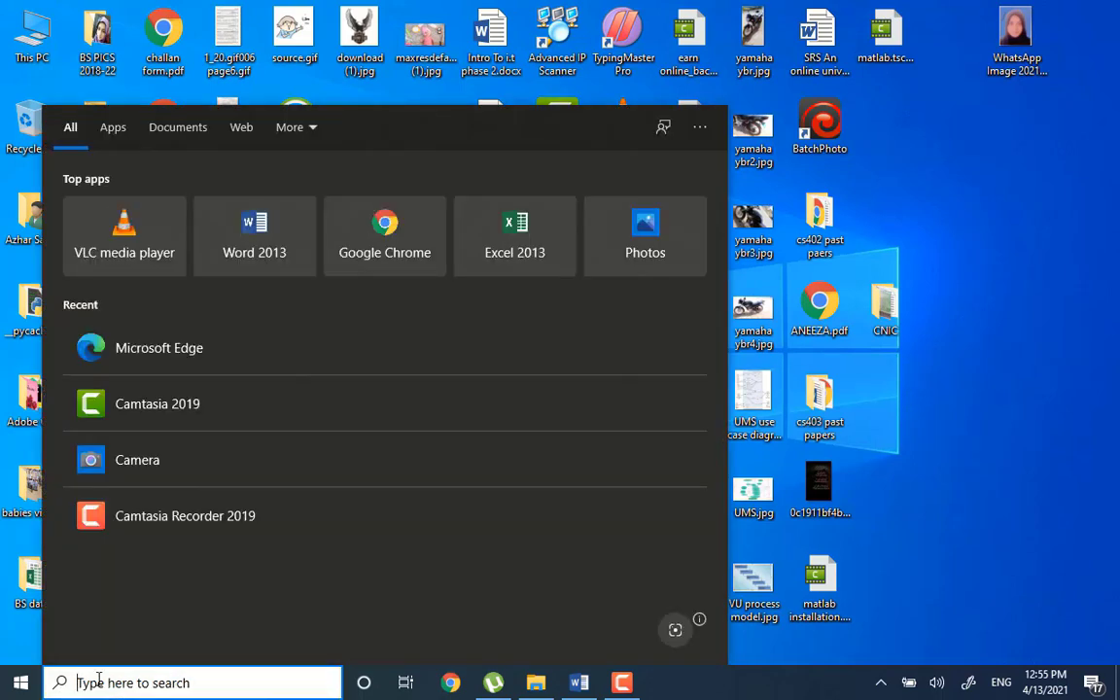
text(mat)
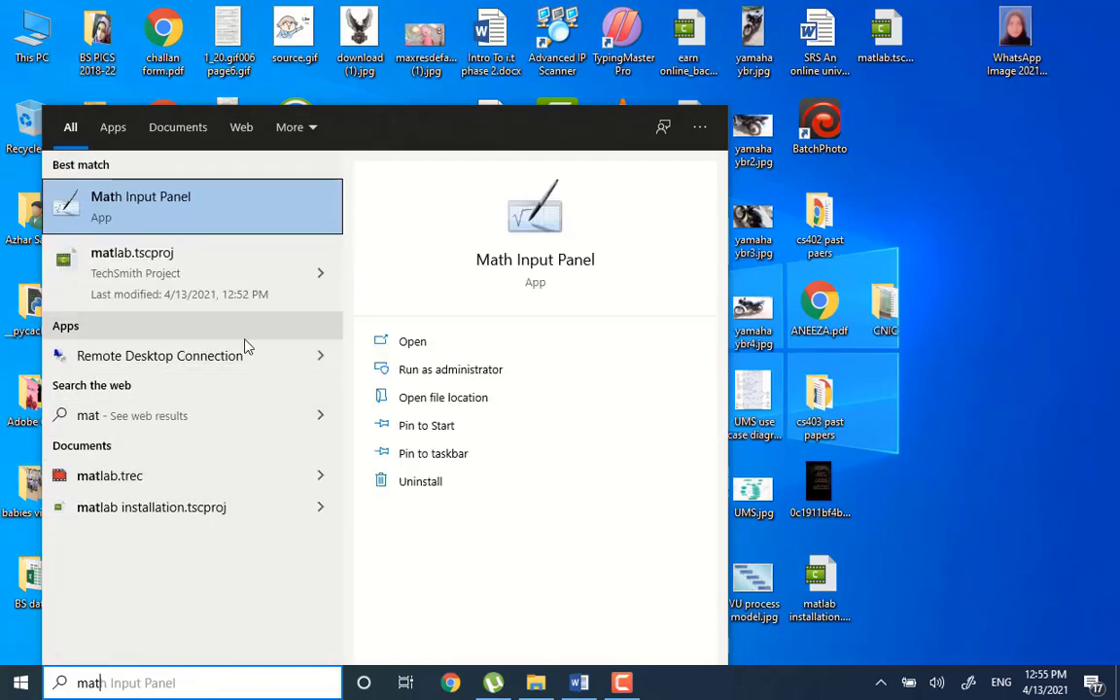
text(lab)
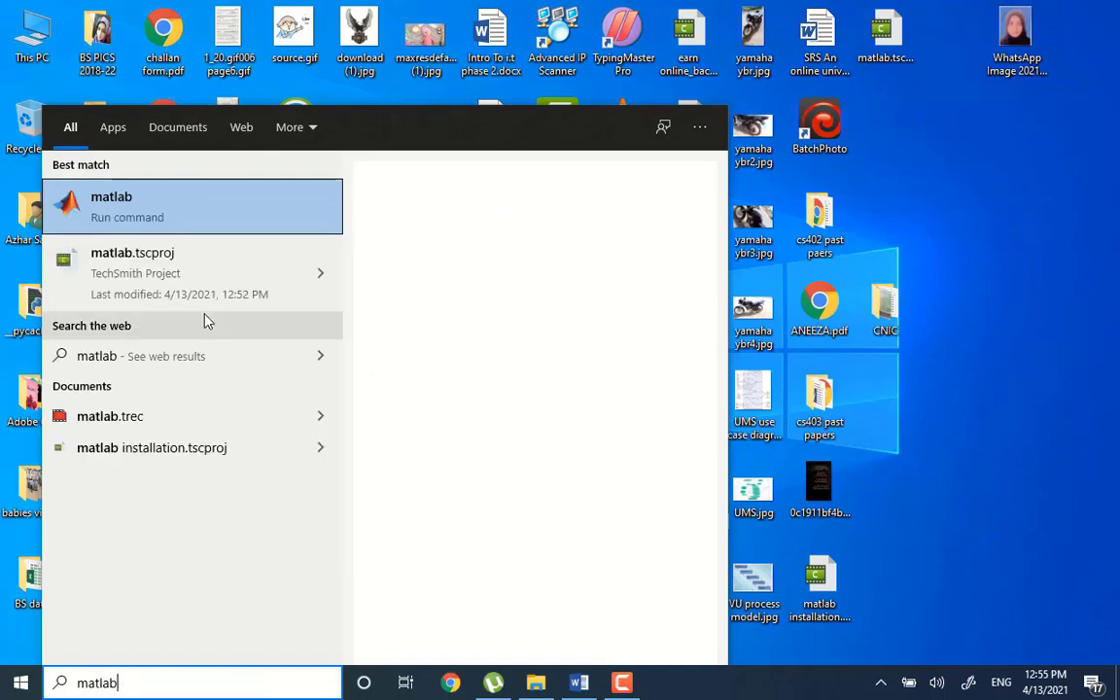
click(136, 220)
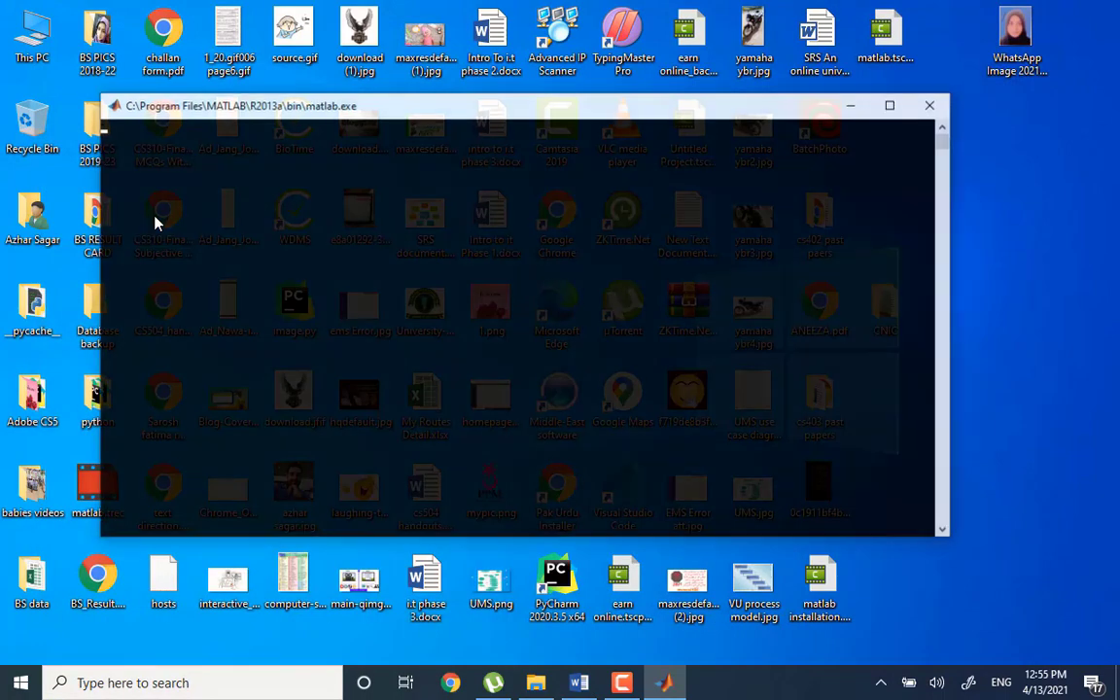